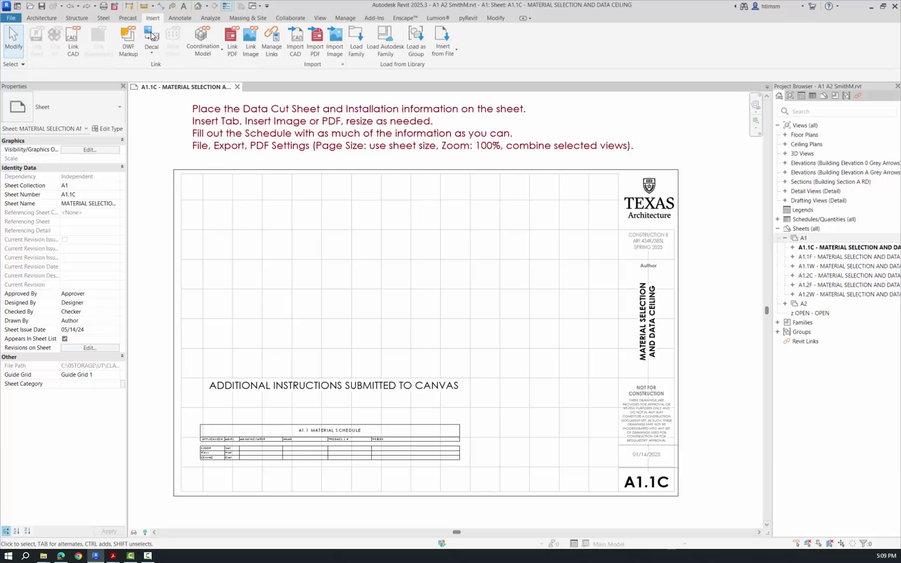
Import page 1 of soundscapes-shapes-data-sheet.pdf from the Links-Images folder and place it over the left part of the sheet.
left_click(315, 44)
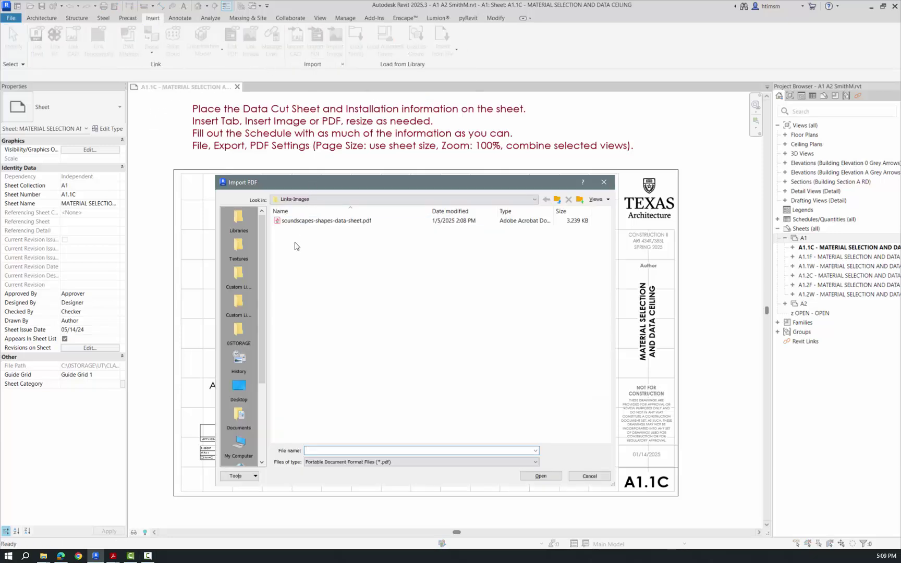
left_click(557, 199)
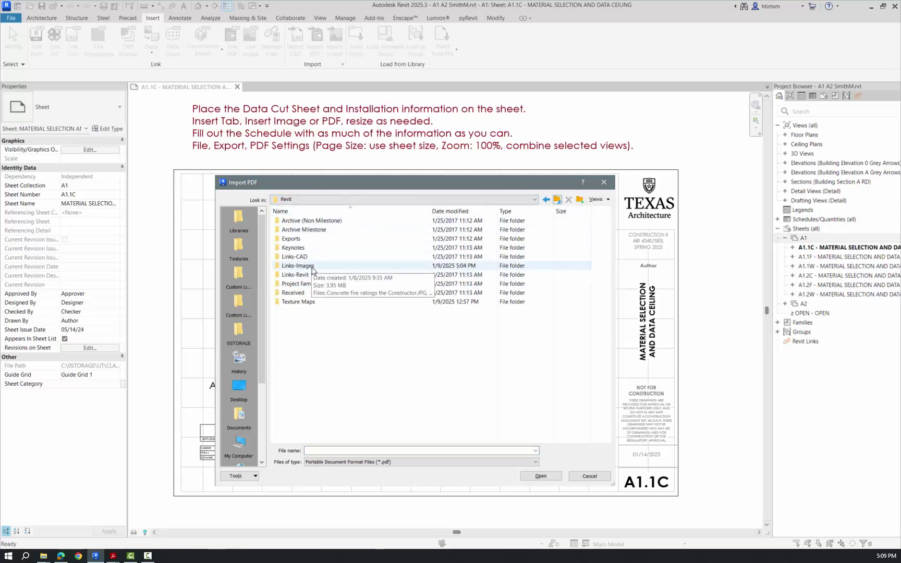
double_click(304, 268)
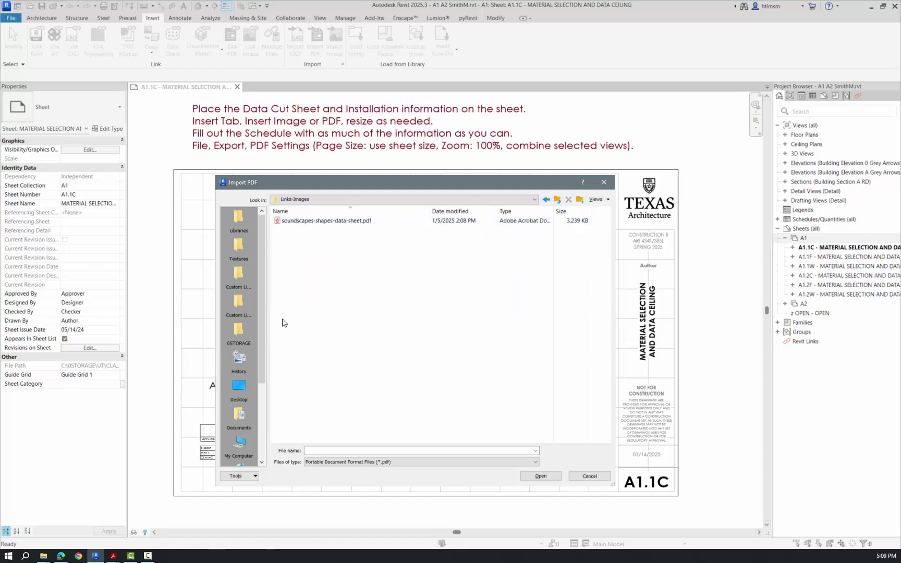
left_click(305, 220)
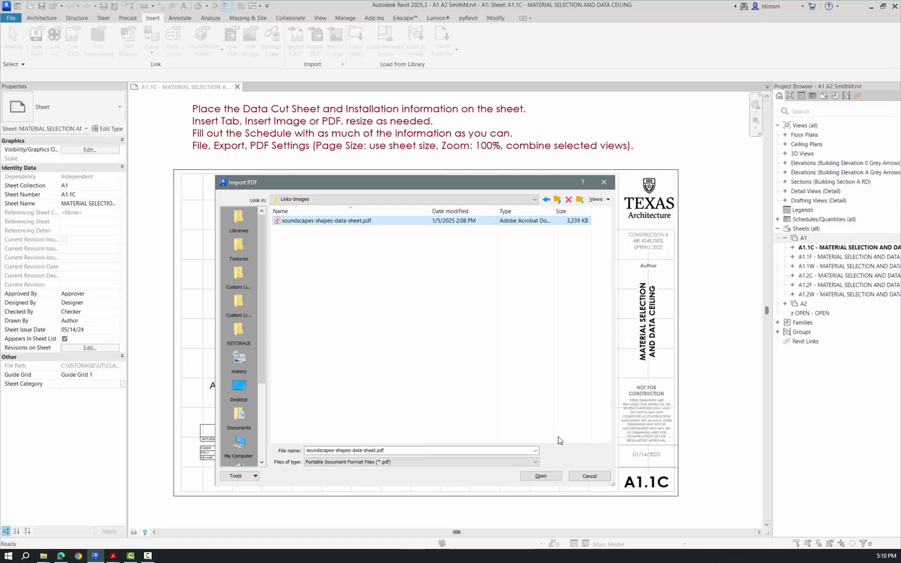
left_click(541, 475)
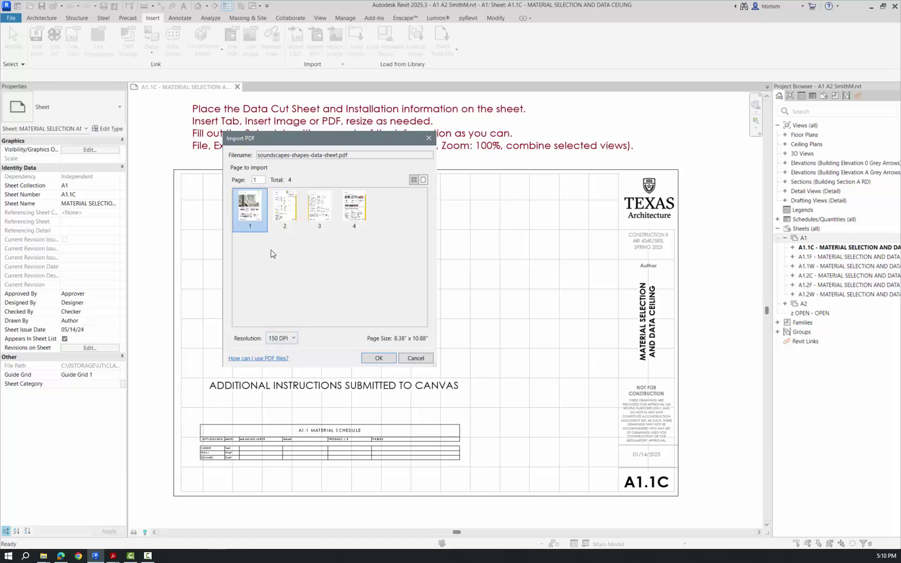
left_click(379, 360)
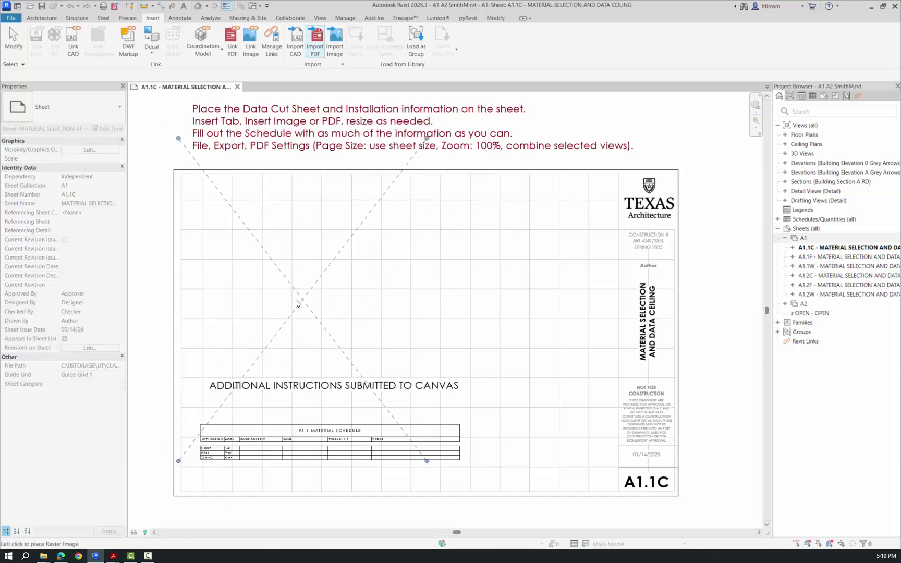
left_click(275, 305)
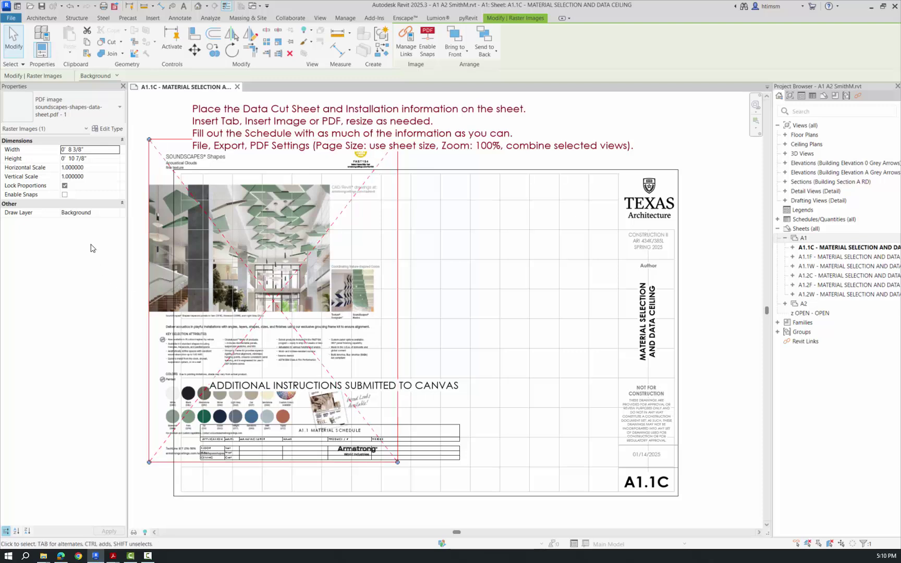
Set the height of the placed page 1 image to 5" with its proportions locked.
left_click(93, 157)
type("5\"")
key("Return")
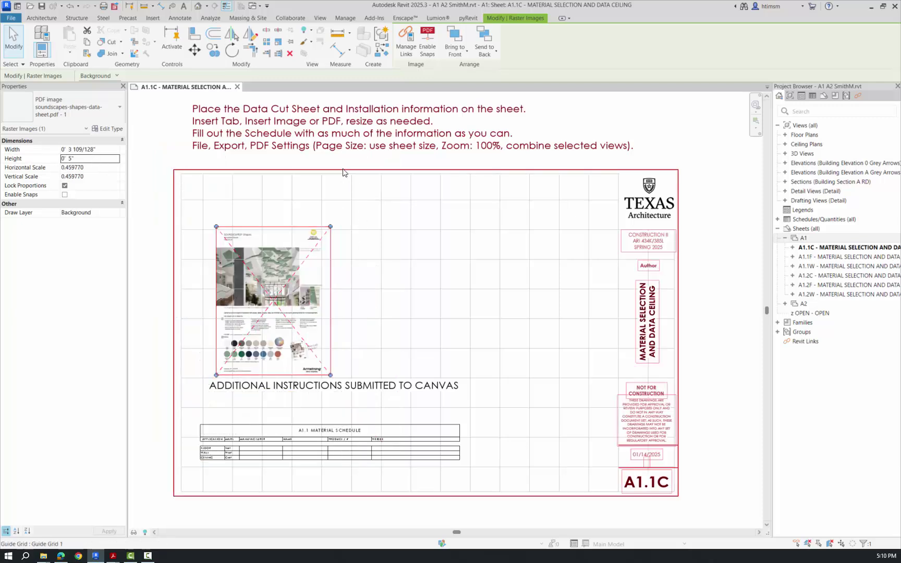
Import page 2 of soundscapes-shapes-data-sheet.pdf, place it beside the page 1 image and set its height to 5".
right_click(286, 248)
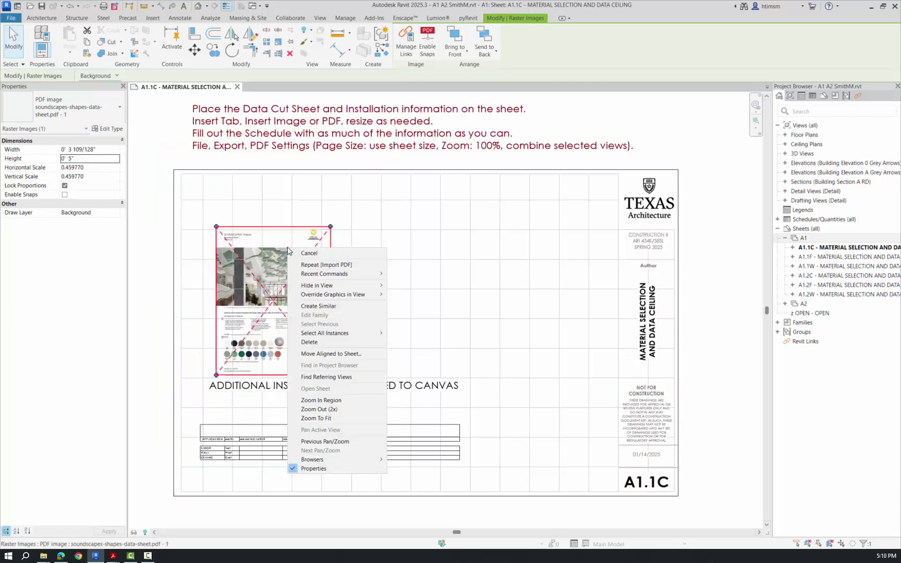
left_click(333, 264)
left_click(318, 221)
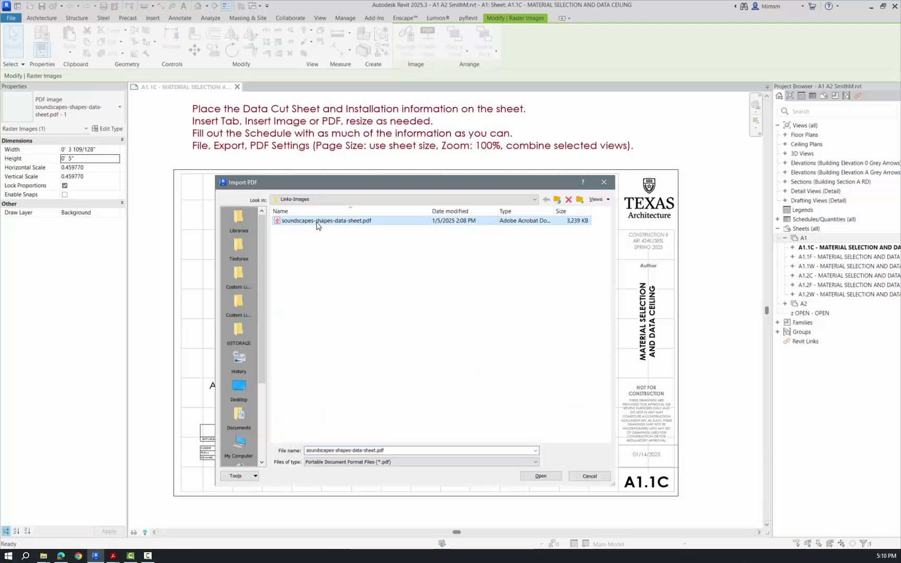
double_click(318, 224)
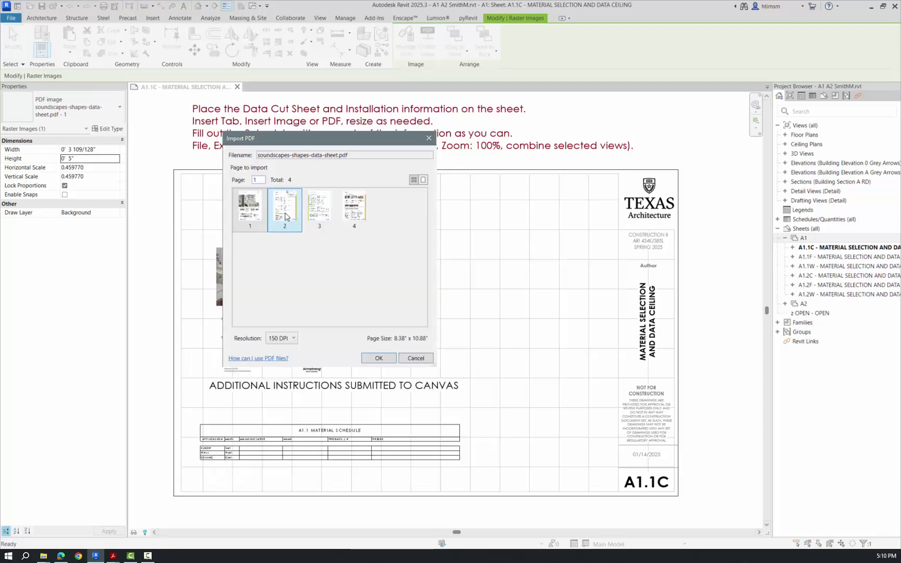
left_click(286, 217)
left_click(377, 359)
left_click(365, 309)
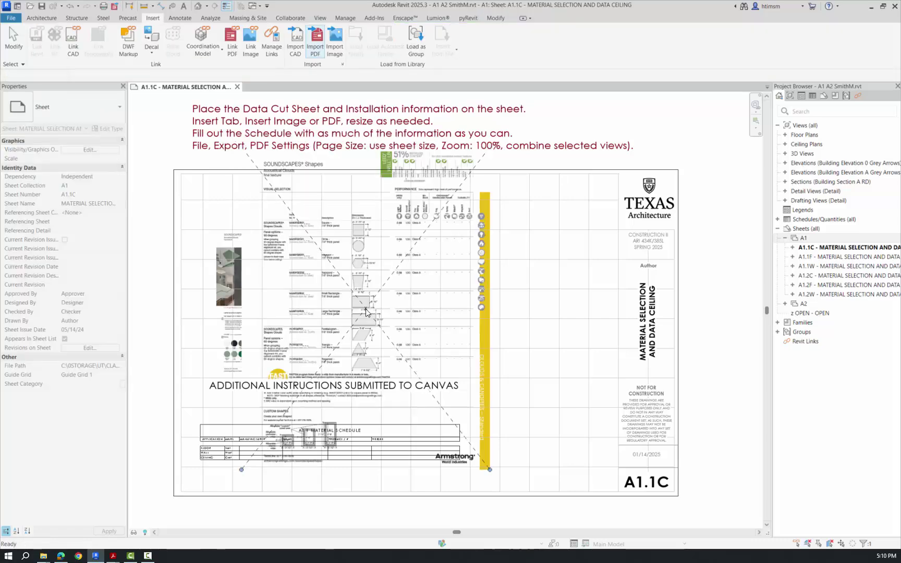
left_click(100, 157)
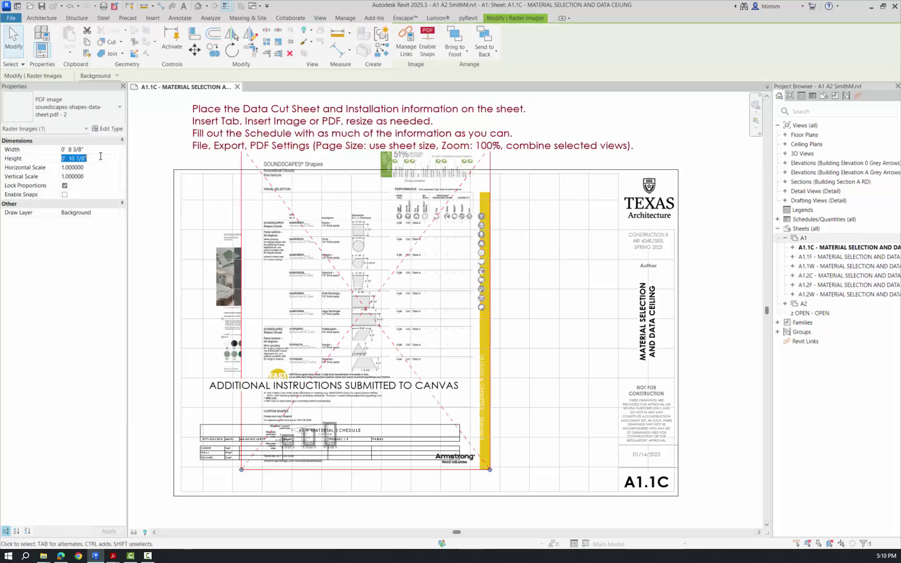
key("Return")
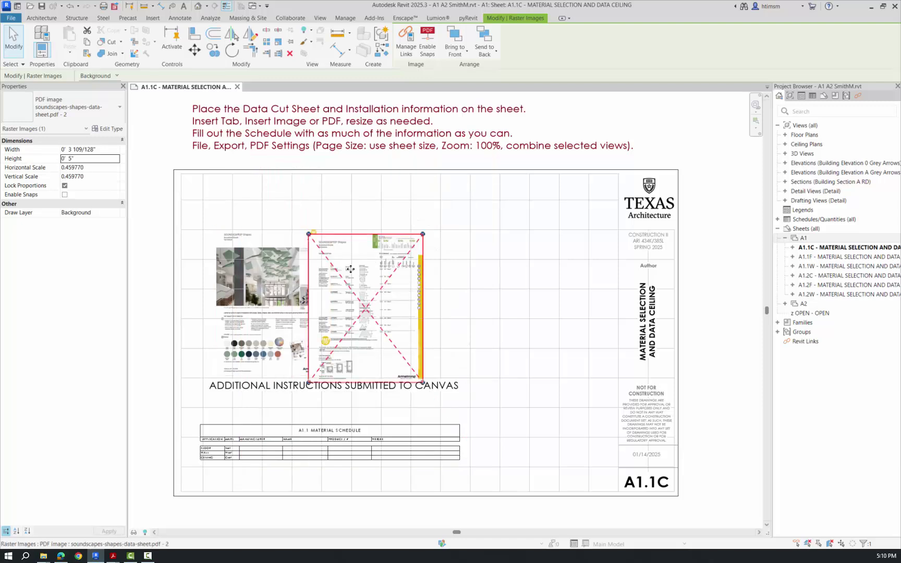
Import page 3 of soundscapes-shapes-data-sheet.pdf, place it to the right of page 2 and set its height to 5".
right_click(358, 251)
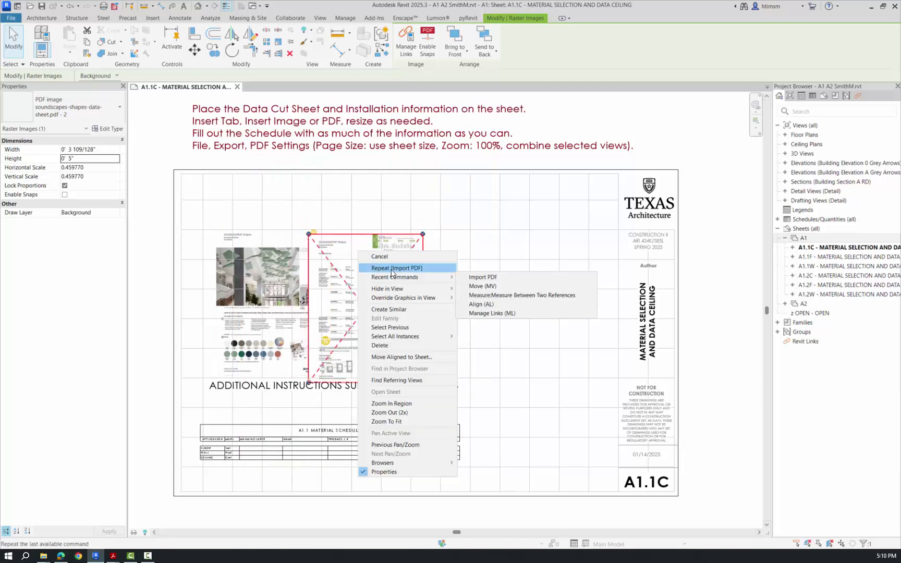
left_click(386, 265)
left_click(318, 222)
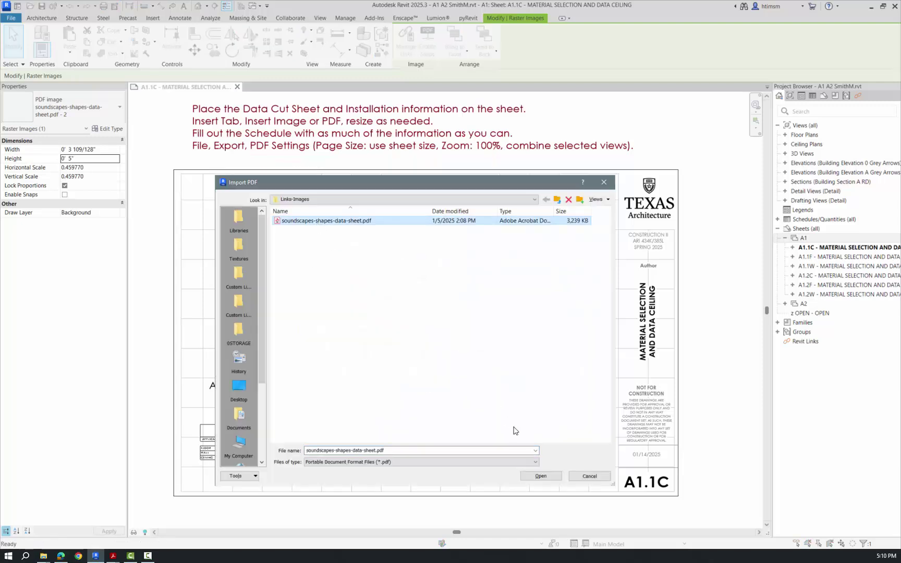
left_click(540, 476)
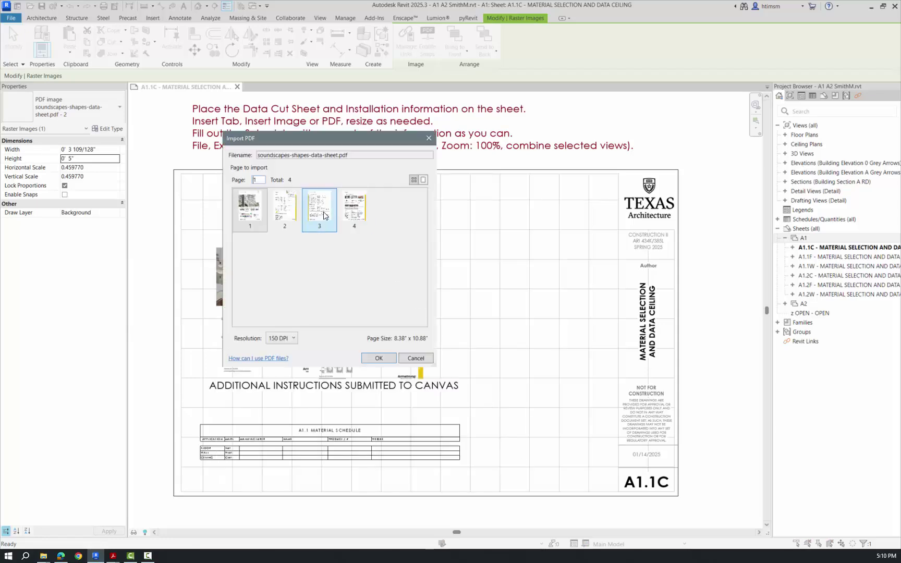
left_click(320, 209)
left_click(378, 358)
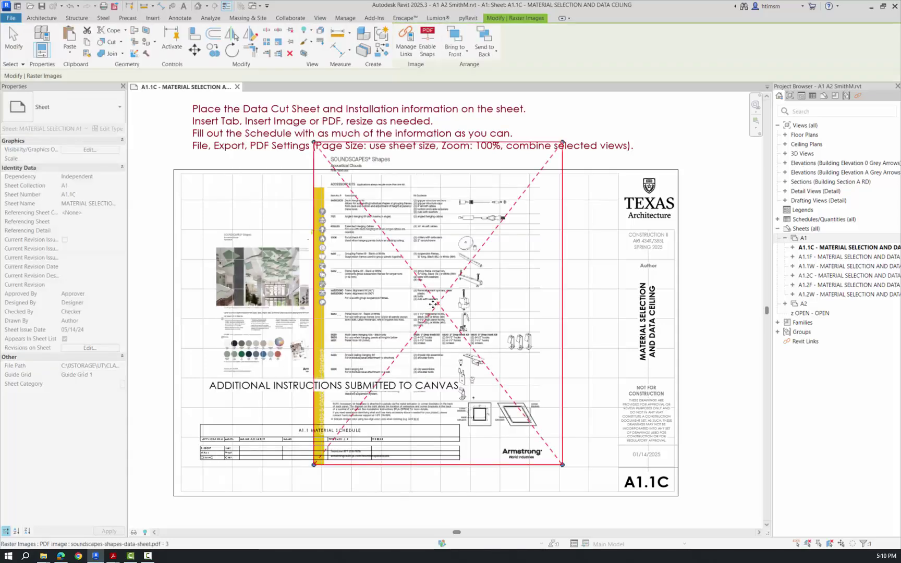
left_click(99, 159)
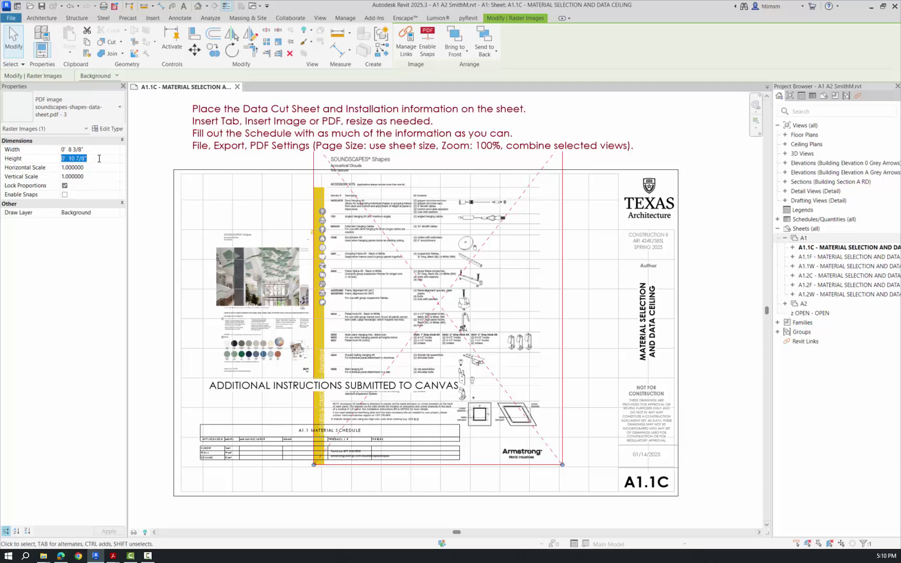
key("Return")
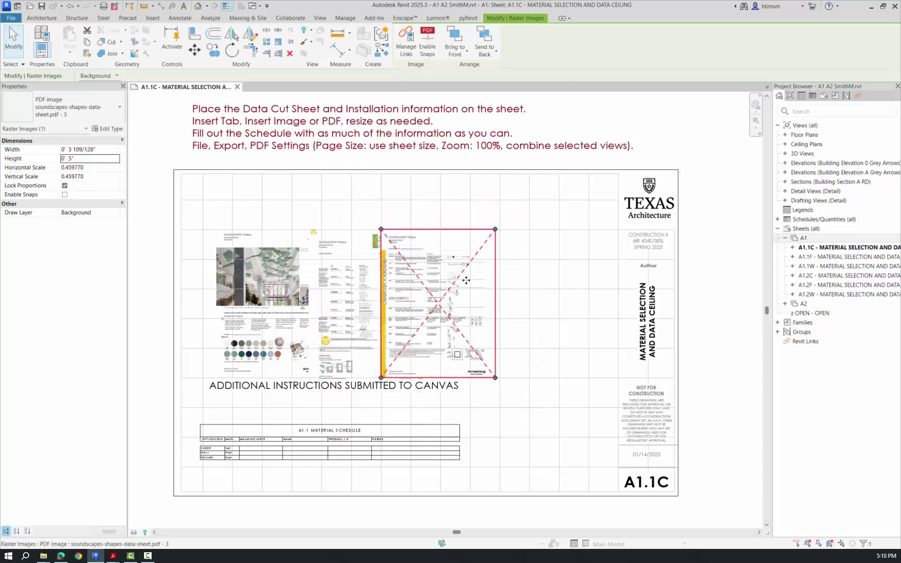
Import page 4 of soundscapes-shapes-data-sheet.pdf, place it to the right of page 3 and set its height to 5".
right_click(424, 255)
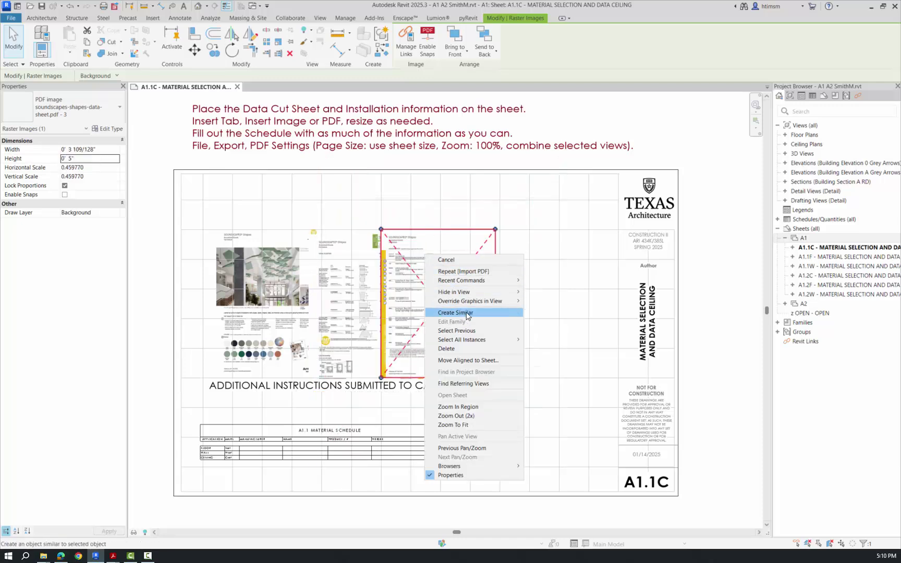
left_click(459, 272)
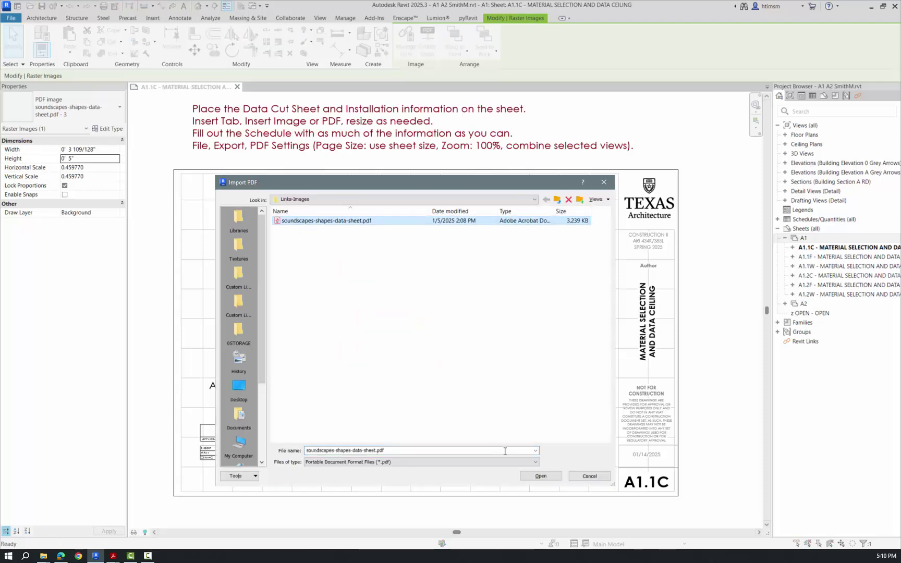
left_click(537, 477)
left_click(354, 209)
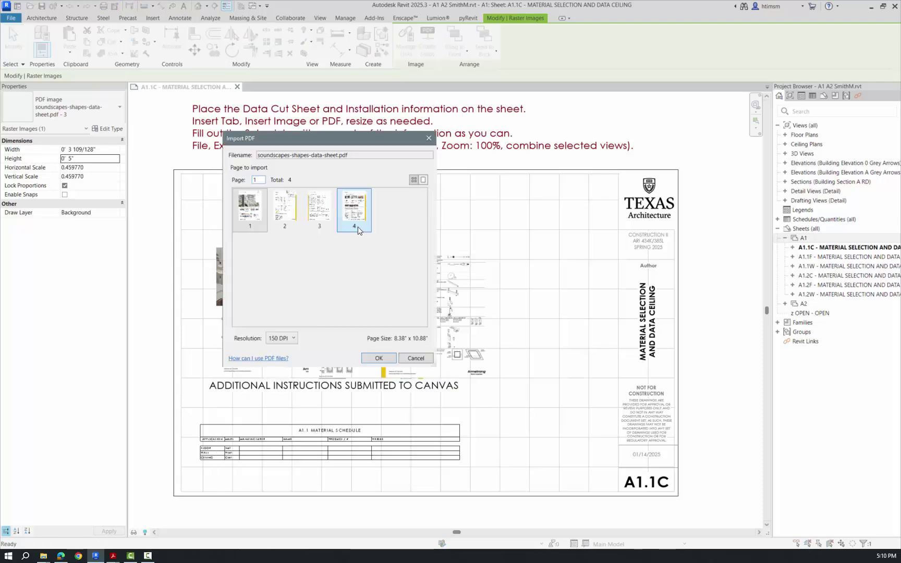
left_click(381, 360)
left_click(510, 314)
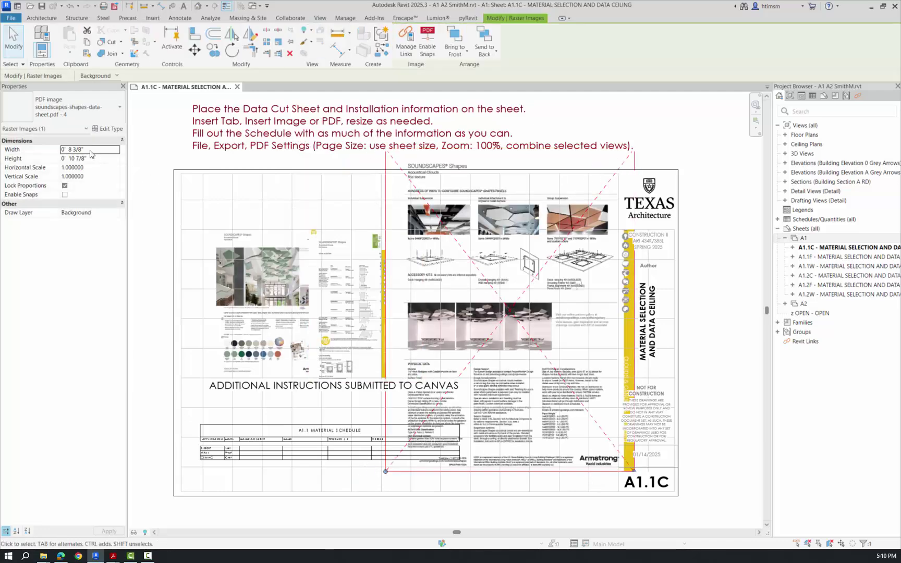
left_click(90, 150)
left_click(92, 158)
key("Return")
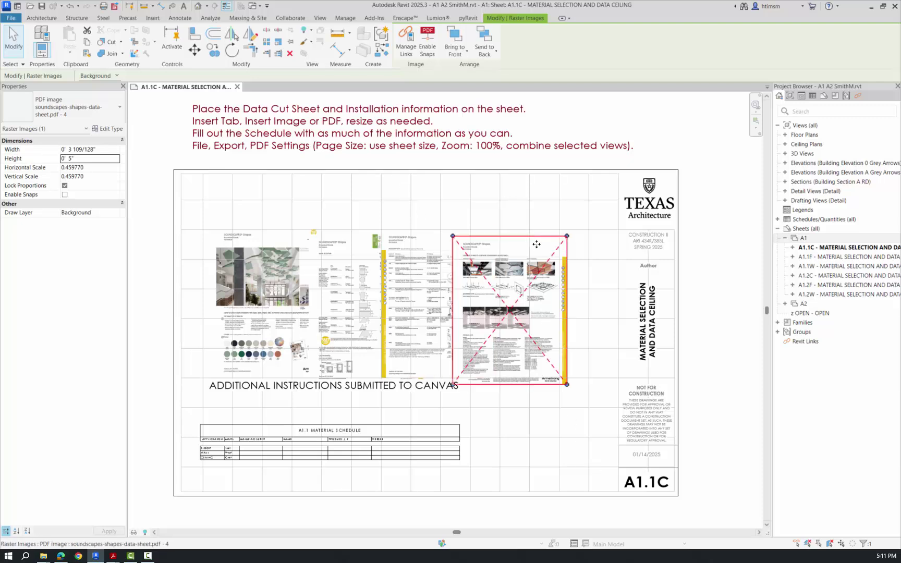
Move the page 4 image by its lower-right corner onto a guide grid intersection near the sheet's lower-right title block.
left_click(540, 214)
left_click(535, 249)
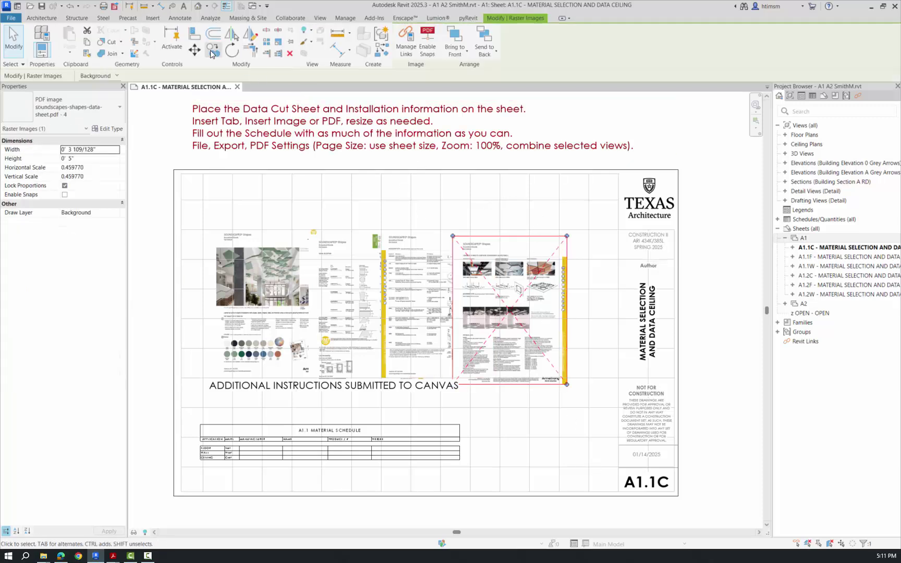
left_click(195, 49)
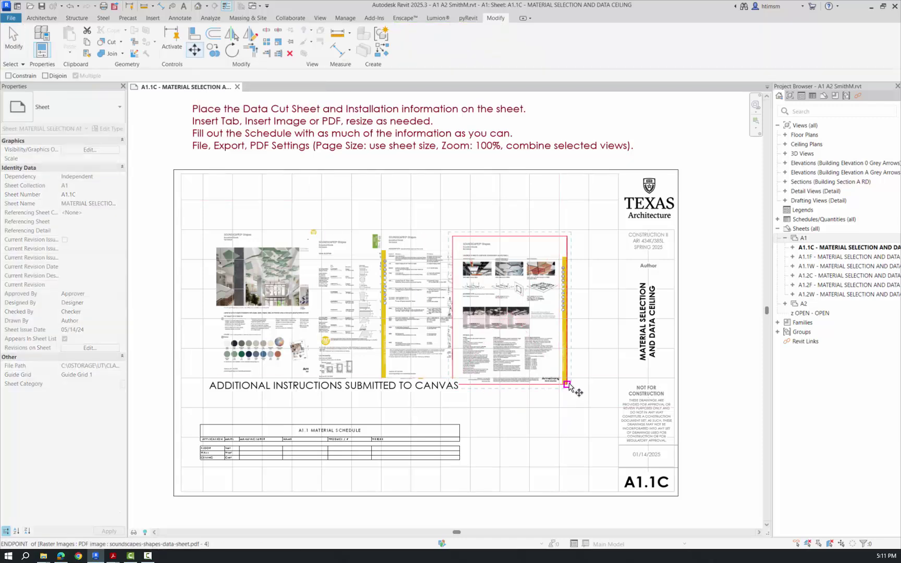
left_click(567, 384)
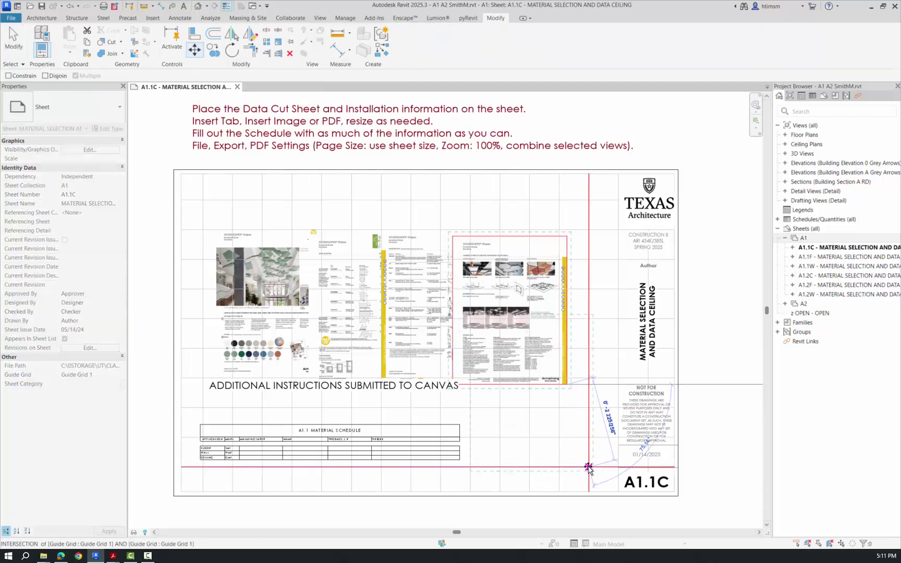
left_click(588, 467)
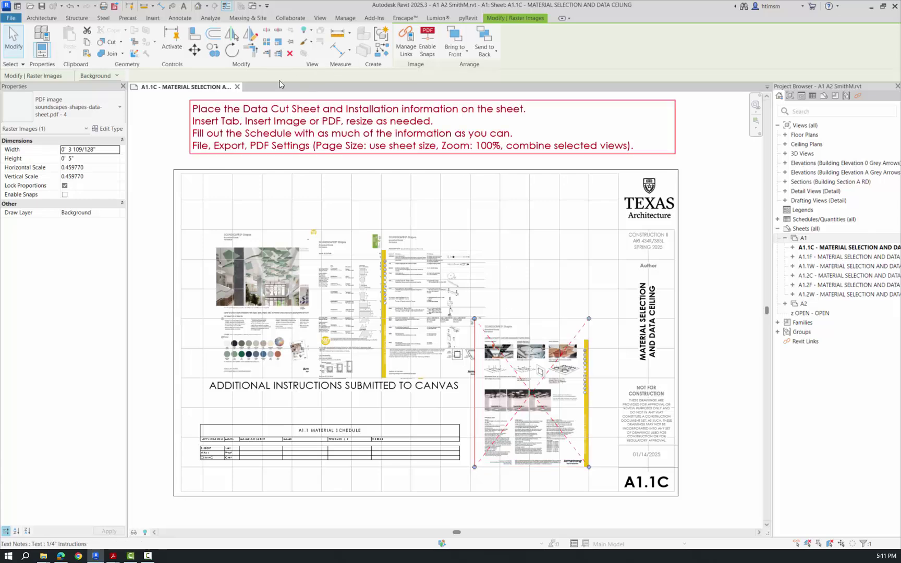
Move the page 4 image 1/2" horizontally to the right, toward the title block.
left_click(194, 50)
scroll(589, 319, "up", 1)
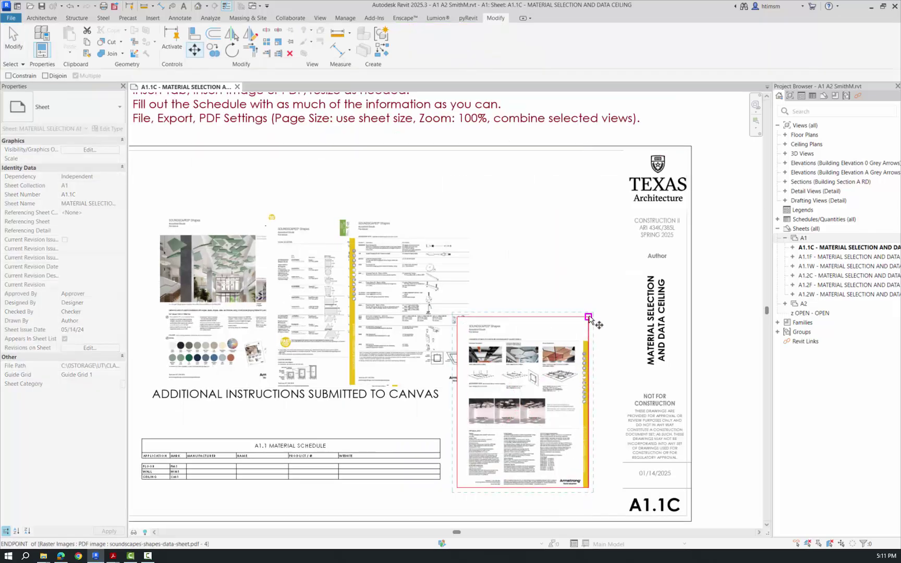
left_click(589, 316)
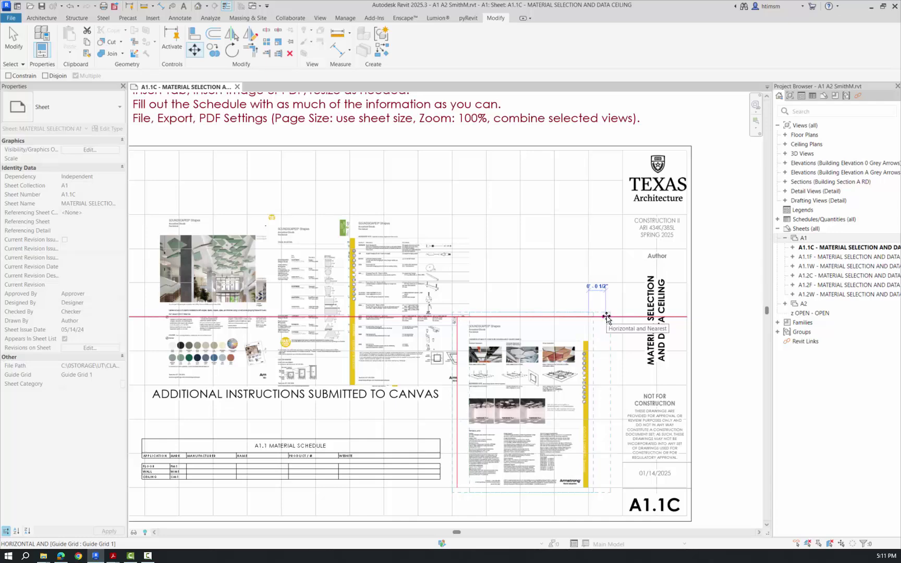
left_click(607, 316)
scroll(540, 336, "down", 1)
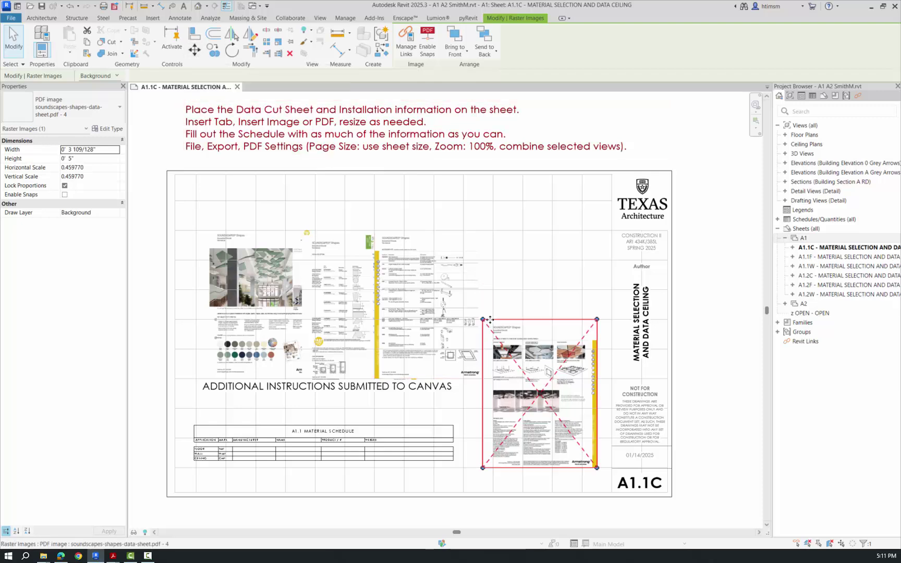
Move the page 4 image 1/2" straight down toward the sheet's lower border.
key("m")
key("v")
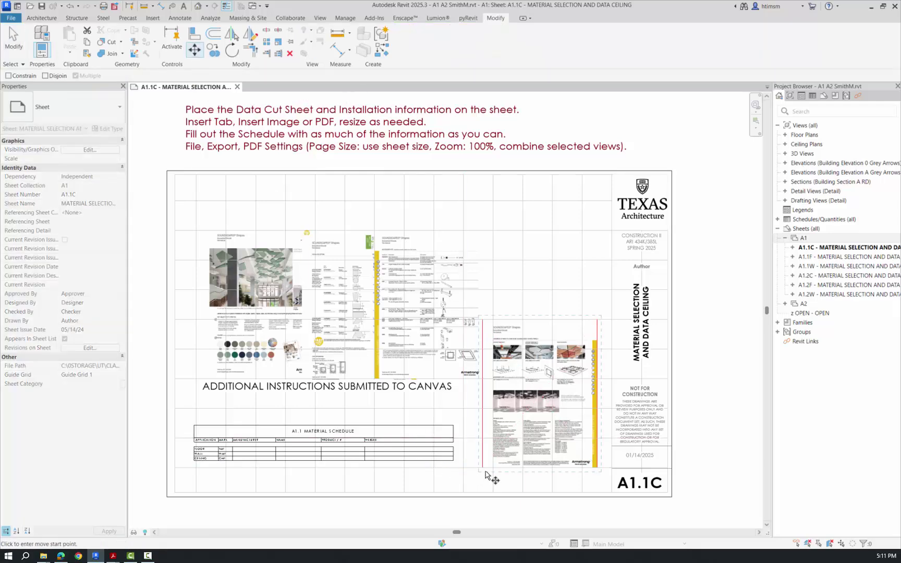
left_click(483, 475)
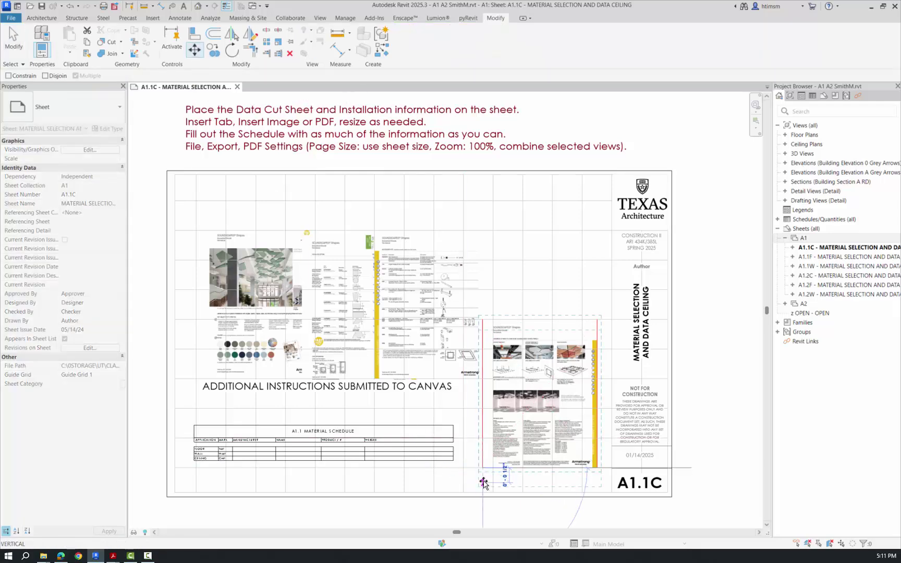
left_click(482, 488)
Align the page 3 image's right edge with the page 4 image's right edge, with Multiple Alignment turned off.
left_click(440, 247)
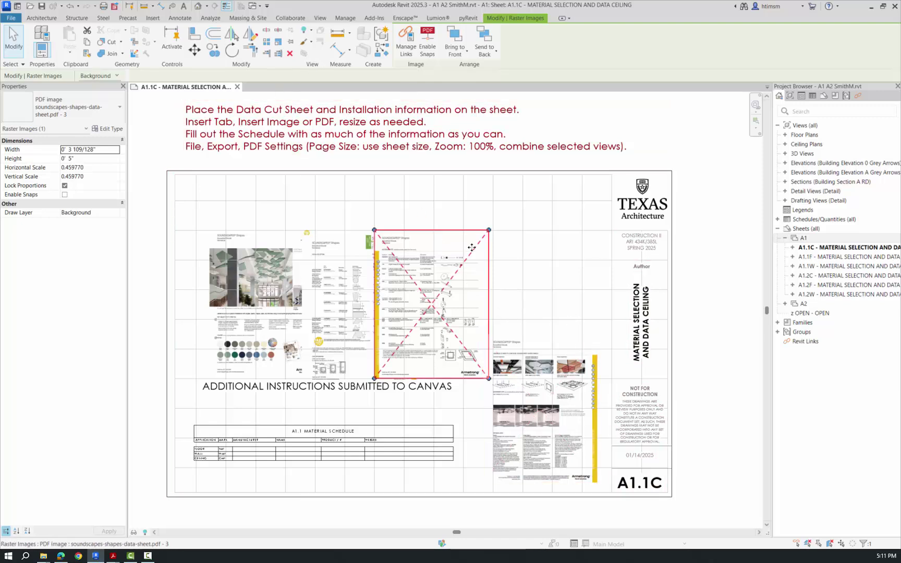
left_click(478, 214)
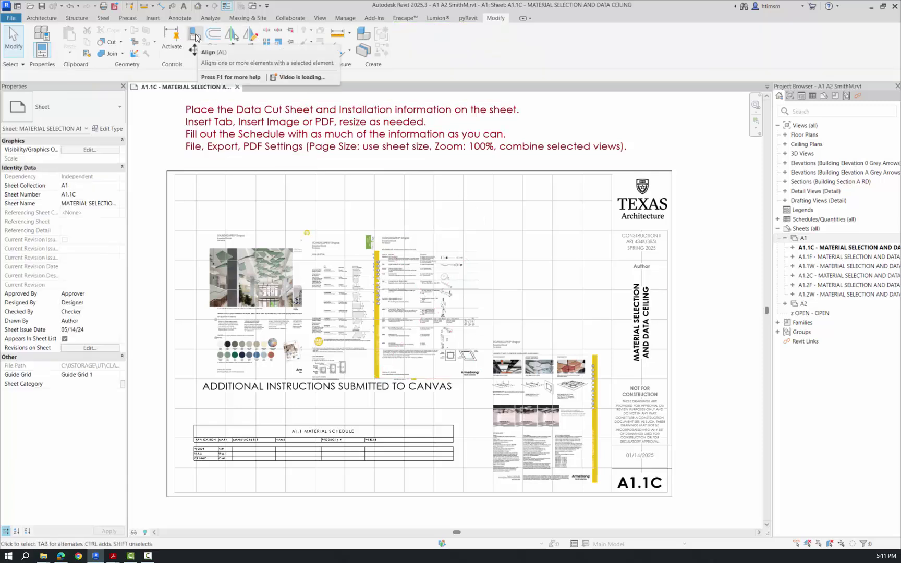
left_click(194, 35)
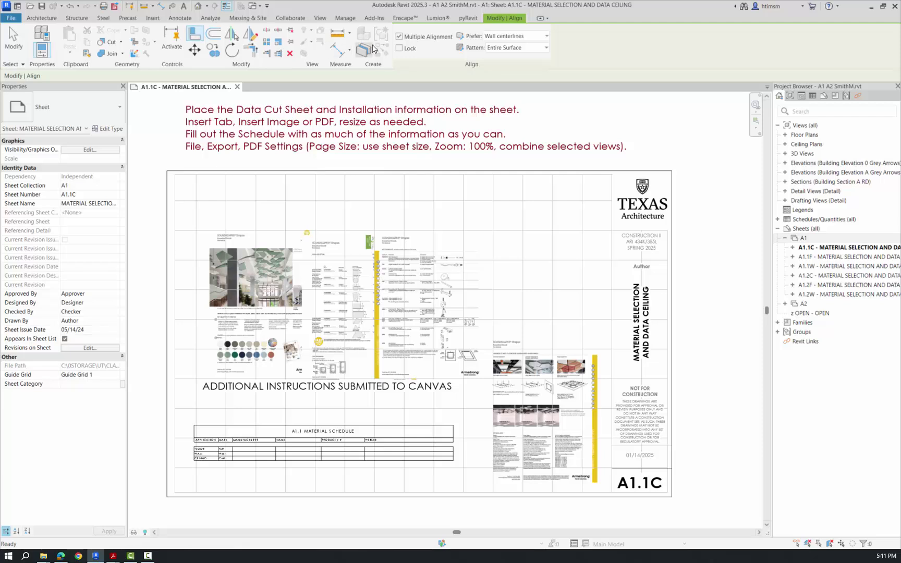
left_click(399, 38)
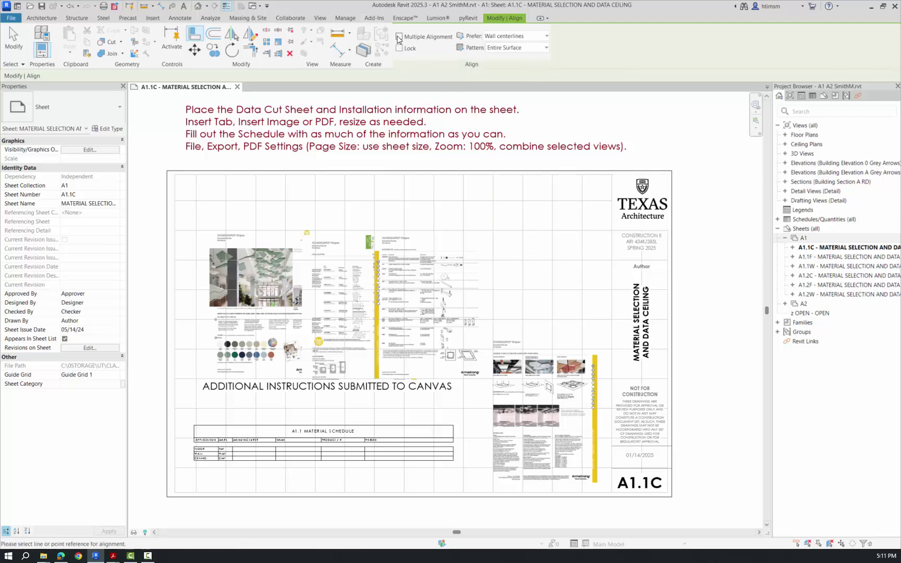
left_click(598, 372)
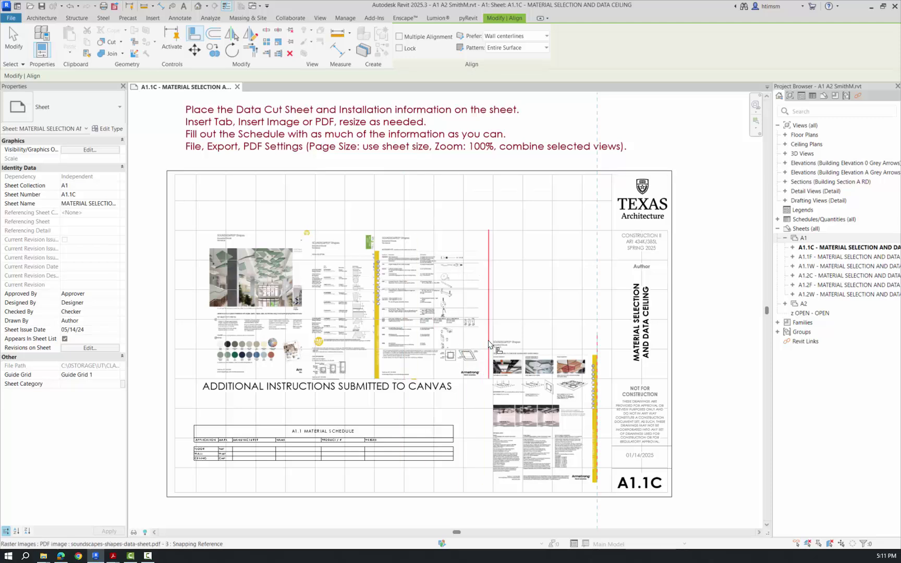
left_click(489, 320)
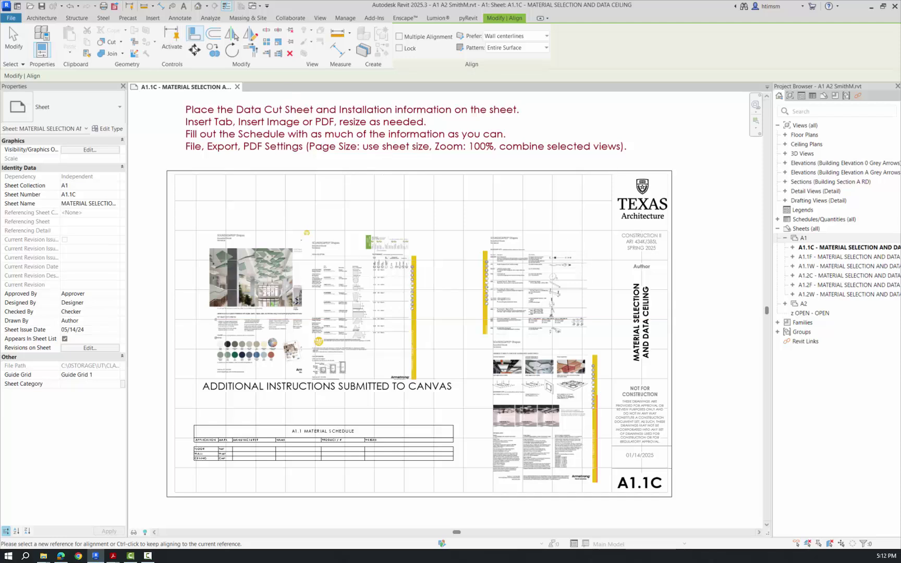
Align the page 3 image's top edge with the horizontal guide grid line nearest the sheet's upper border.
left_click(517, 201)
left_click(513, 233)
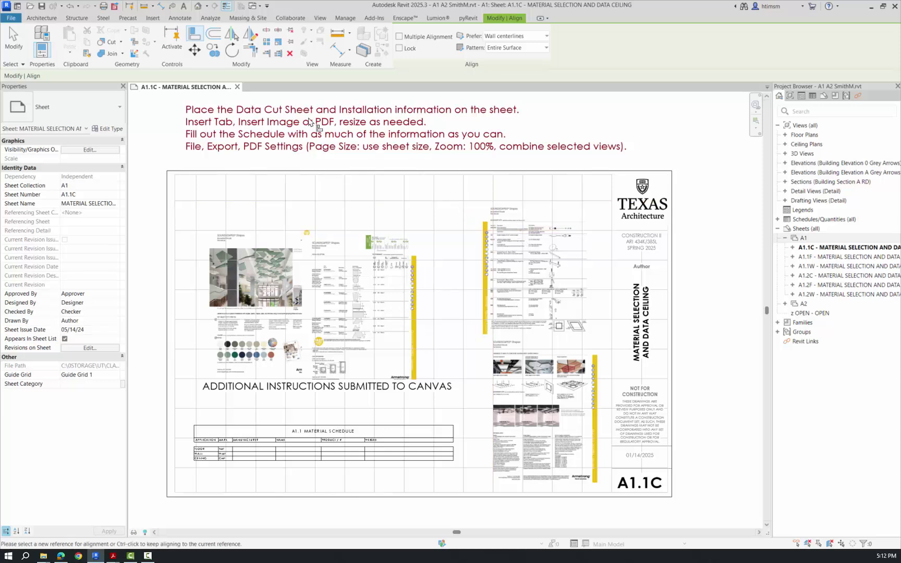
left_click(13, 40)
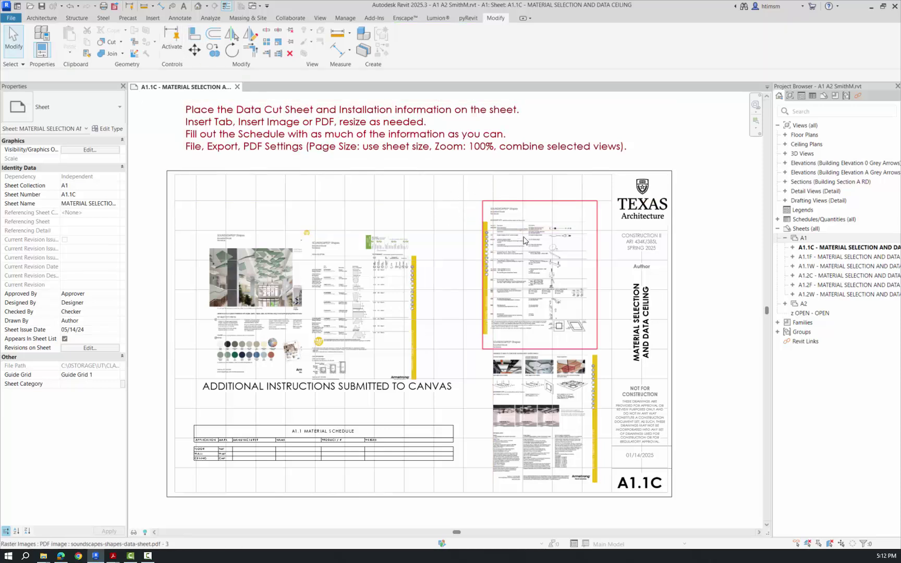
Move the page 3 image 1/2" straight up toward the sheet's upper border.
left_click(510, 223)
left_click(194, 49)
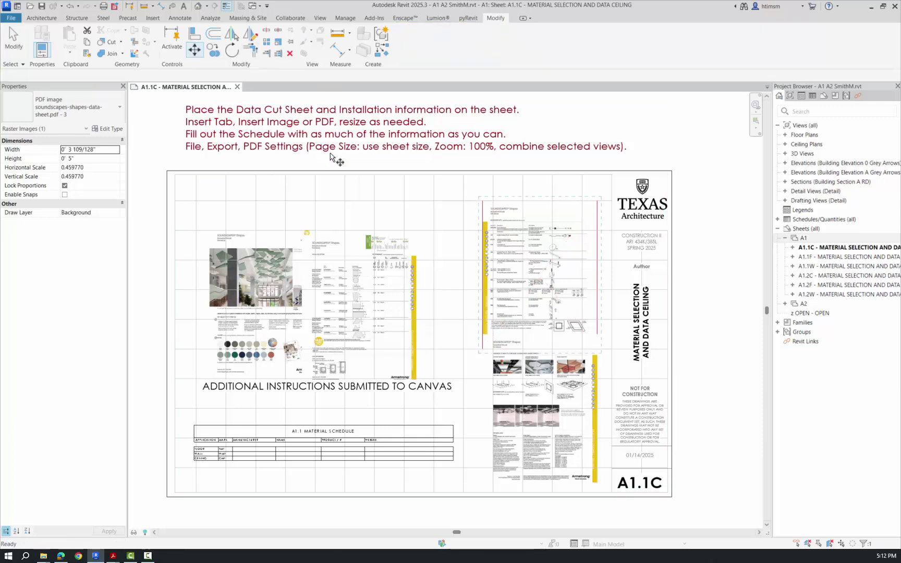
left_click(435, 208)
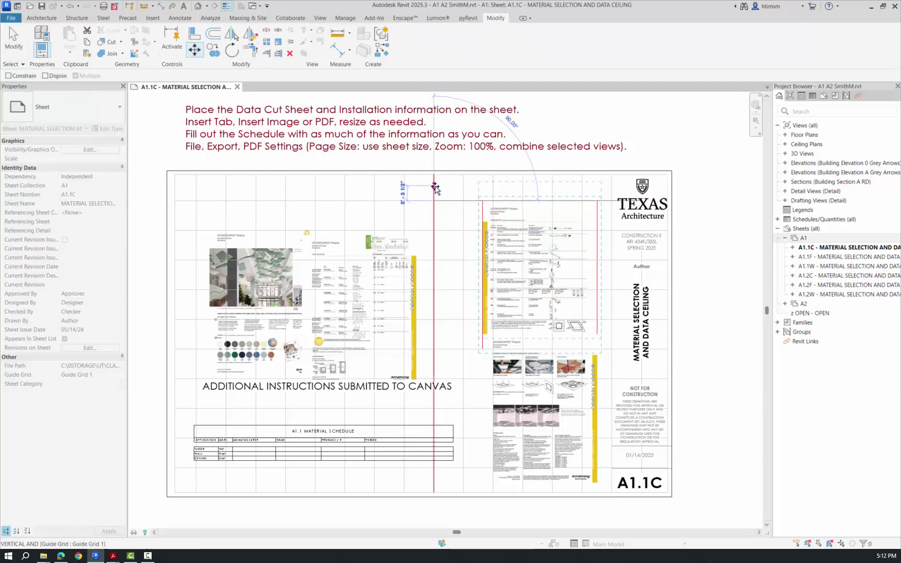
left_click(436, 192)
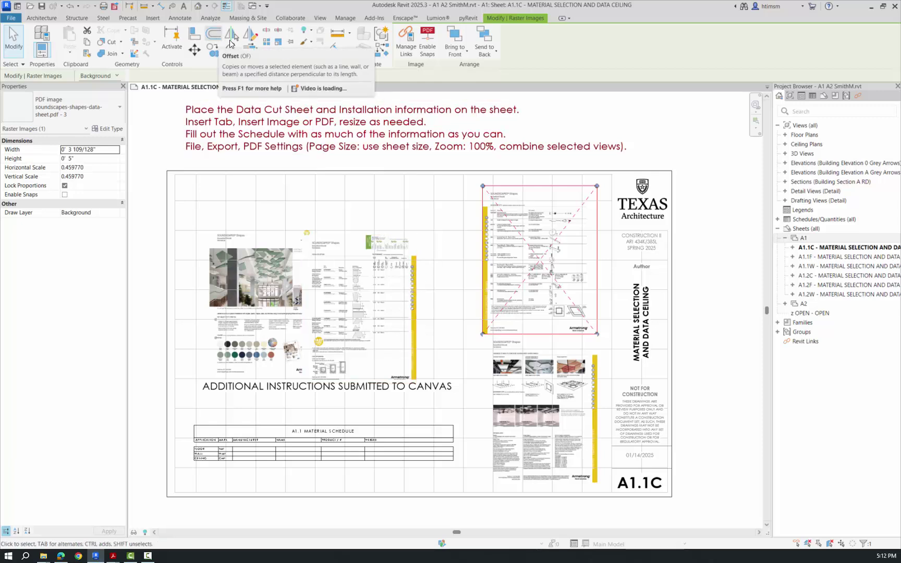
Undo the alignment that shifted the guide grid upward off the sheet.
left_click(194, 34)
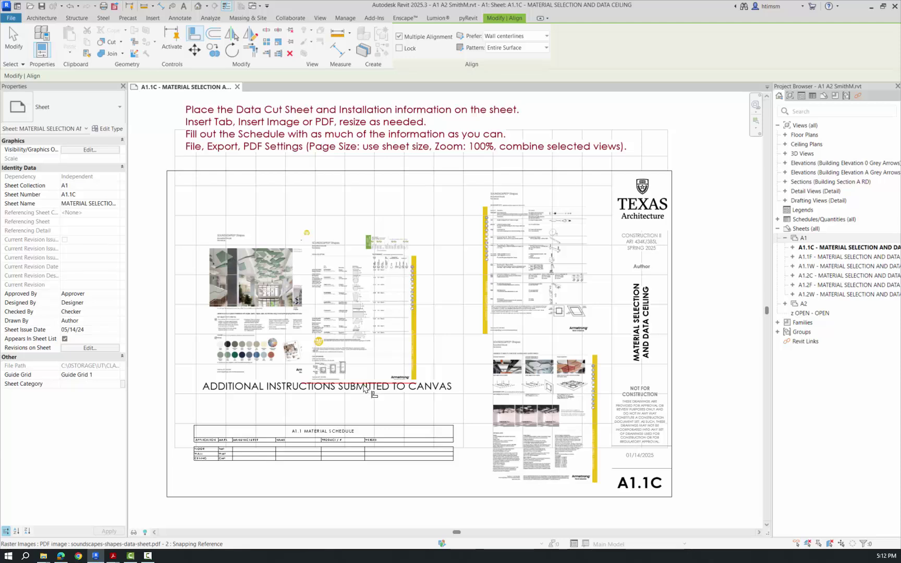
key("ctrl+z")
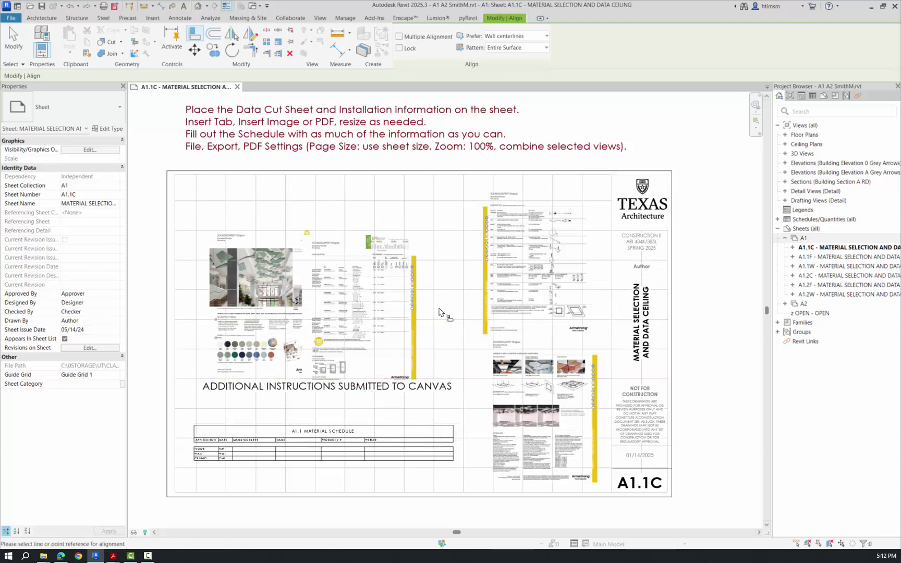
key("Escape")
Move the page 2 image up and slightly right, and the page 1 image up toward the sheet's upper-left corner.
left_click(405, 299)
left_click_drag(398, 294, 416, 265)
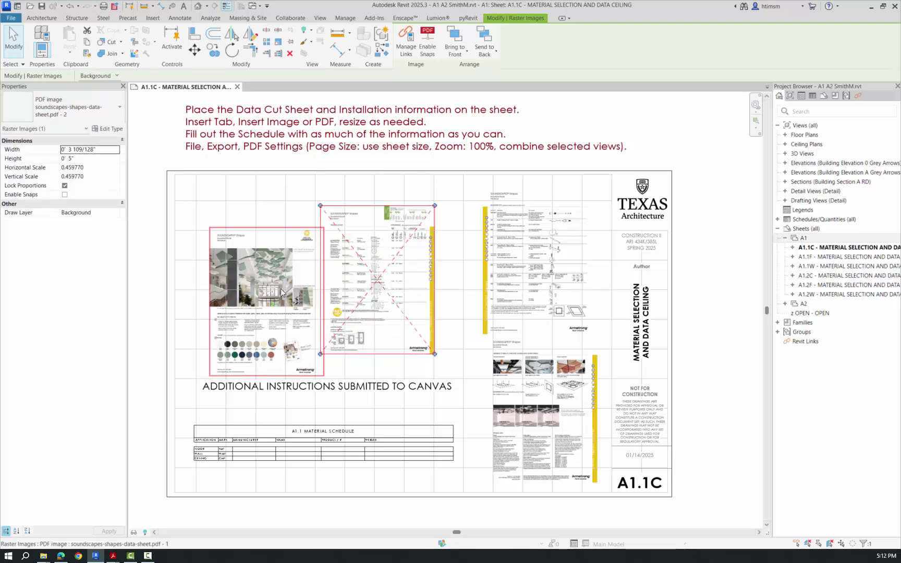
left_click(281, 291)
left_click_drag(268, 271, 245, 250)
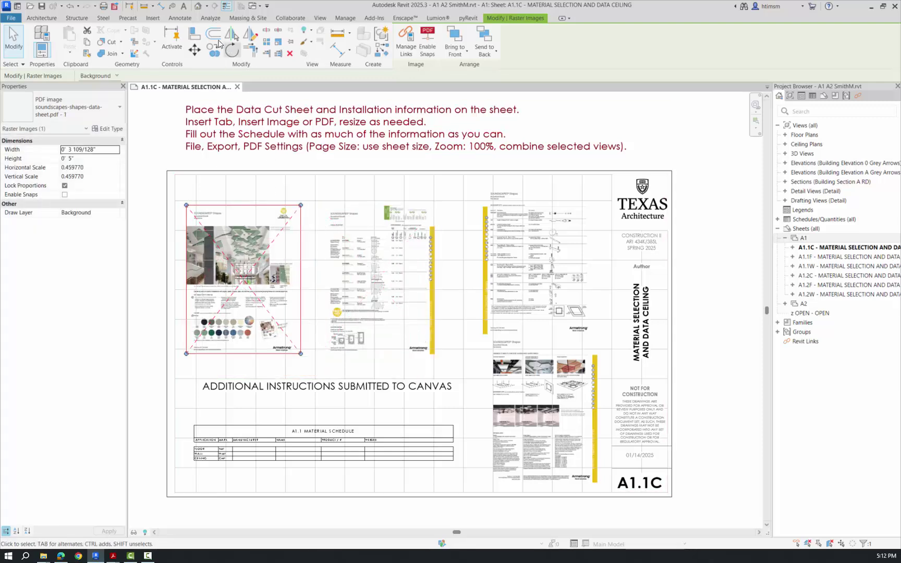
Align the lower edges of the page 2 and page 1 images with the page 3 image's lower edge.
left_click(194, 34)
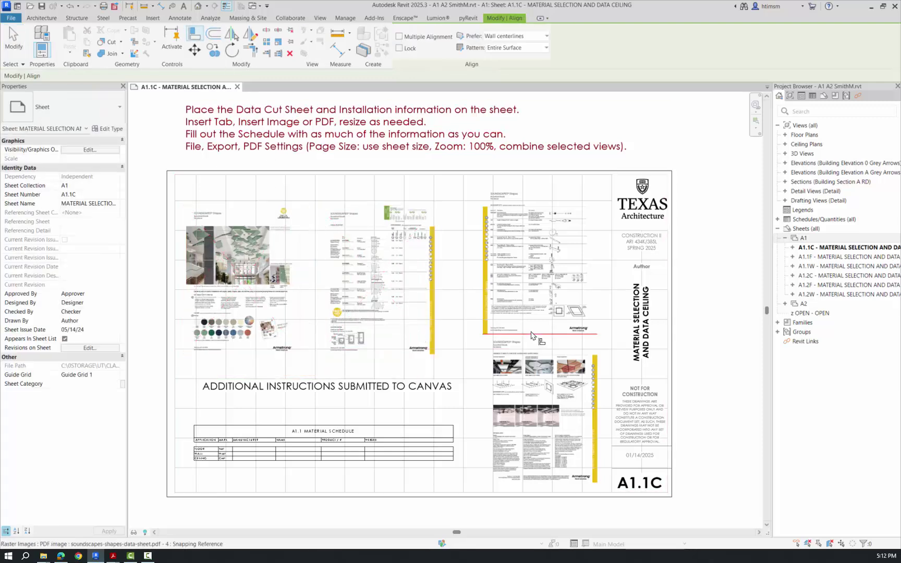
left_click(531, 334)
left_click(375, 354)
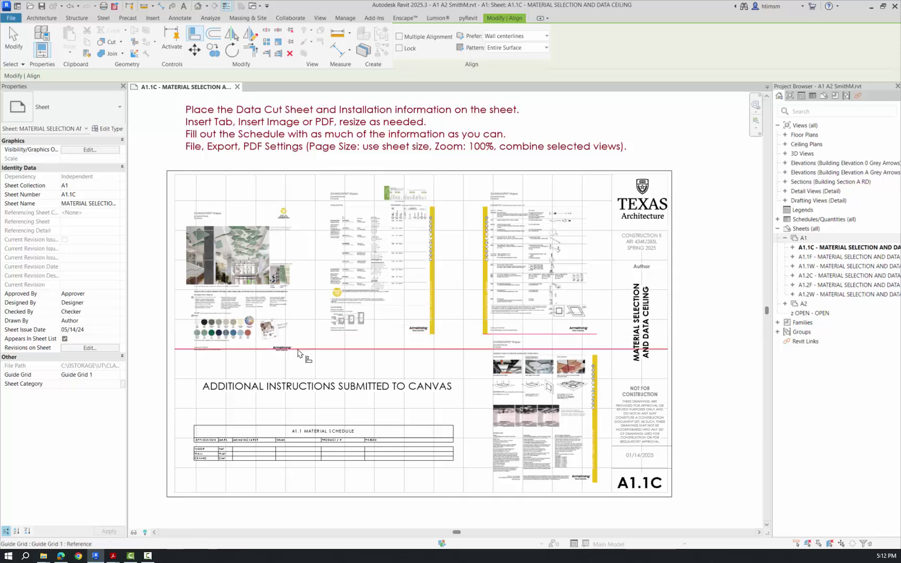
left_click(383, 336)
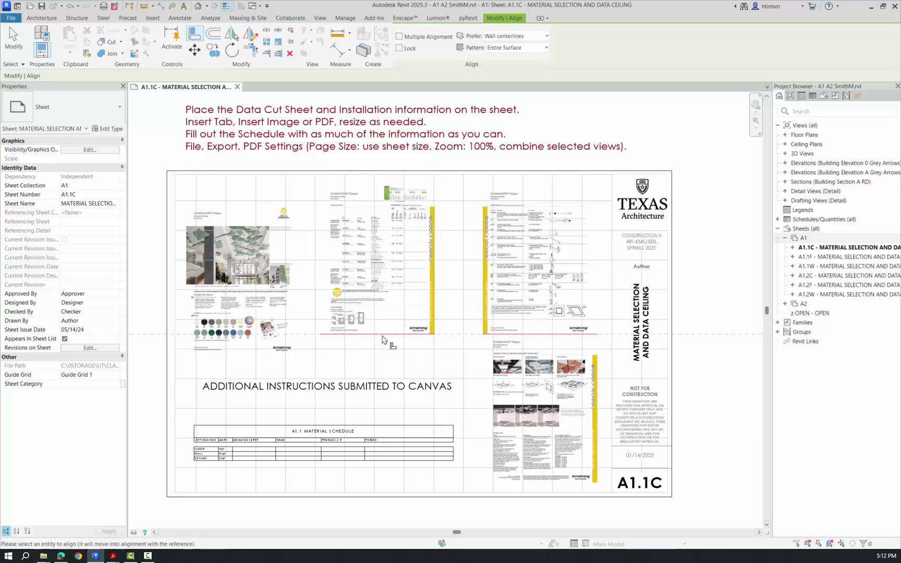
left_click(254, 356)
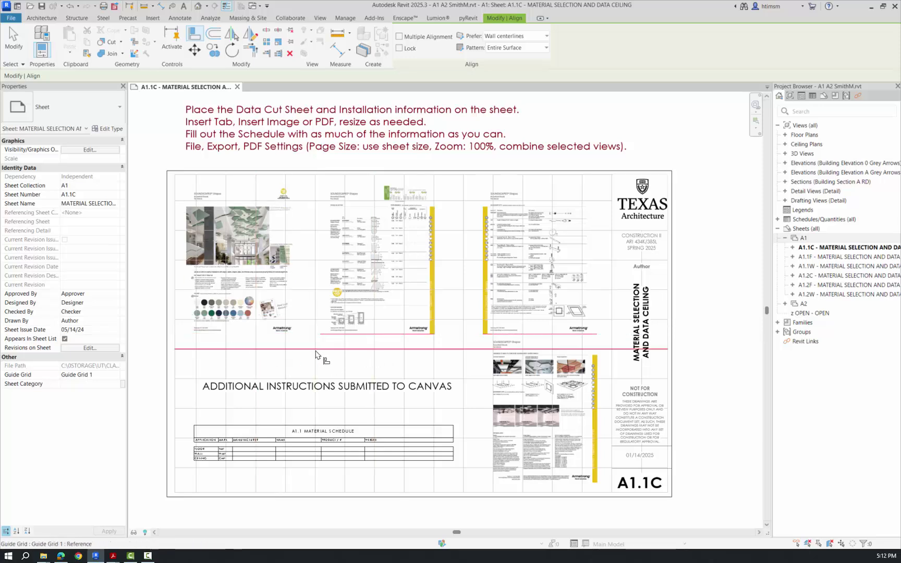
key("Escape")
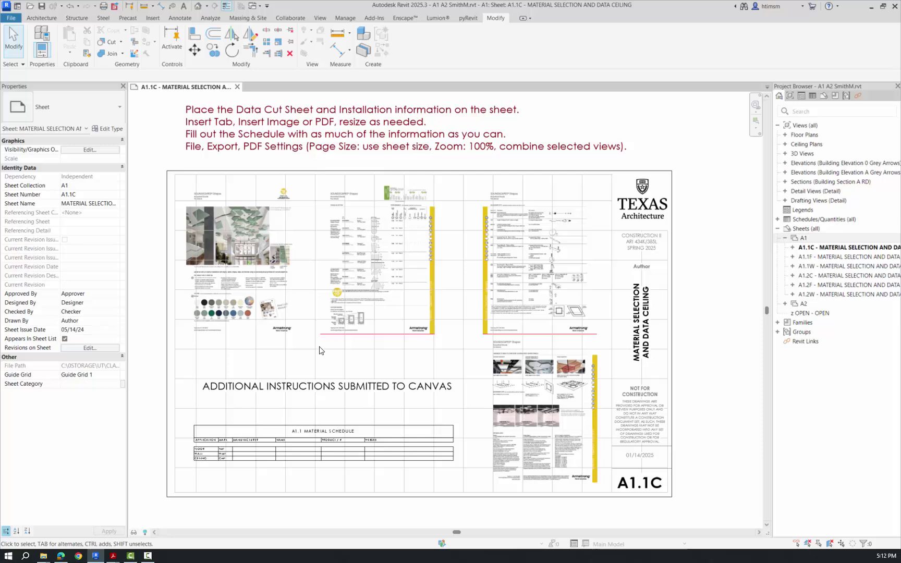
Align page 2's right edge to the guide grid line just left of page 3, and page 1's right edge to the line between pages 1 and 2.
left_click(408, 334)
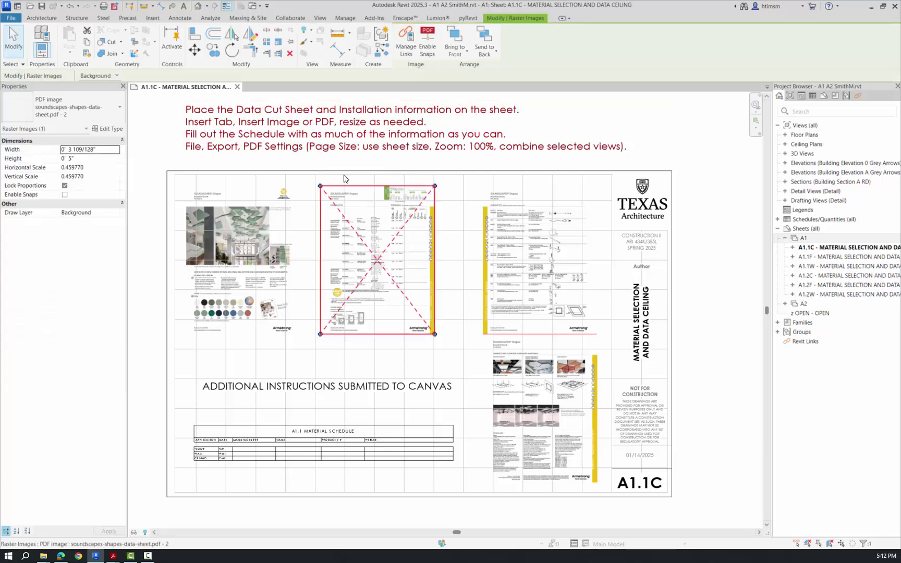
left_click(195, 36)
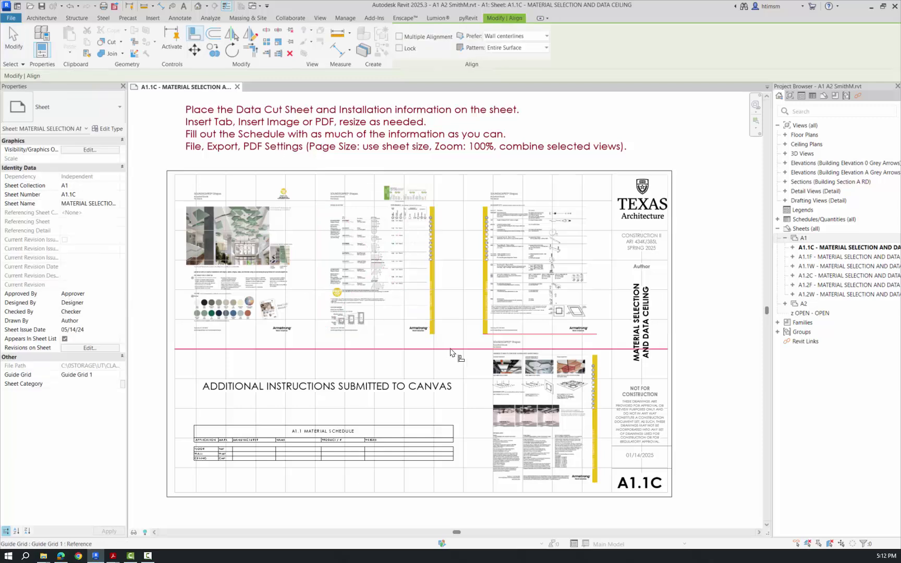
left_click(463, 315)
left_click(435, 317)
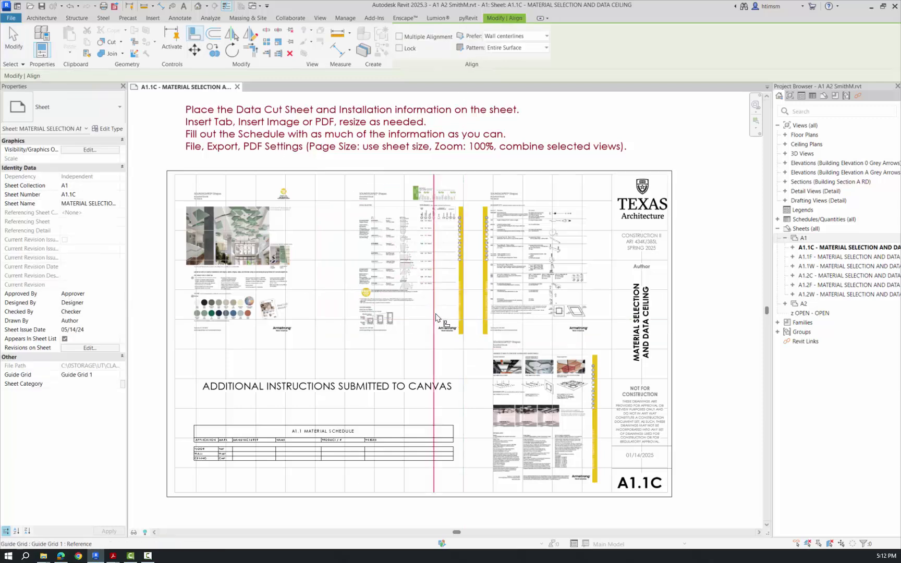
left_click(317, 301)
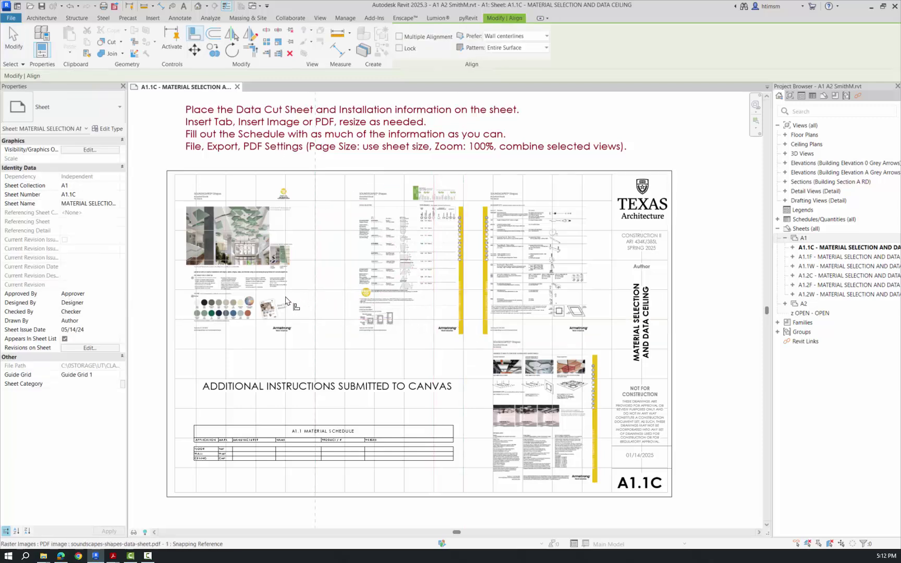
left_click(300, 301)
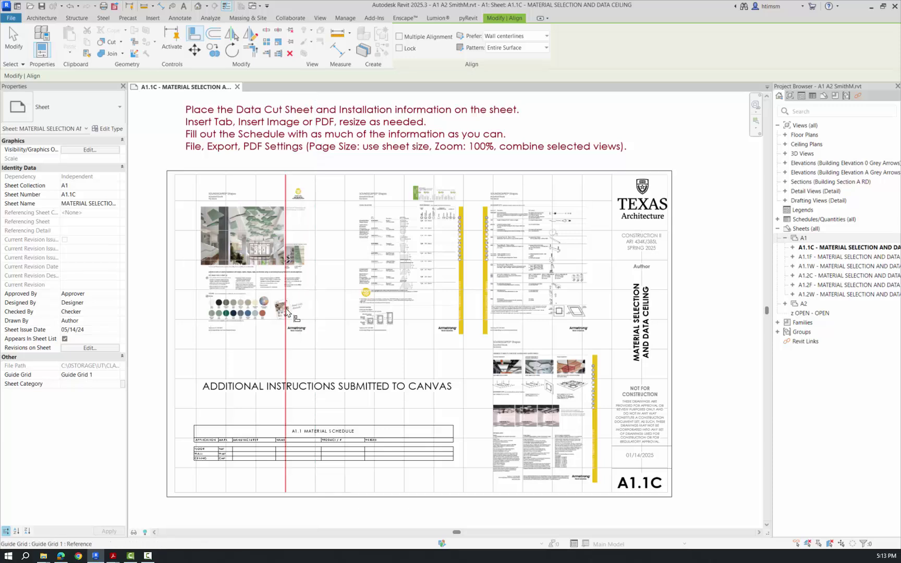
key("Escape")
Move the page 2 image 1/2" horizontally to the left, away from page 3.
left_click(405, 295)
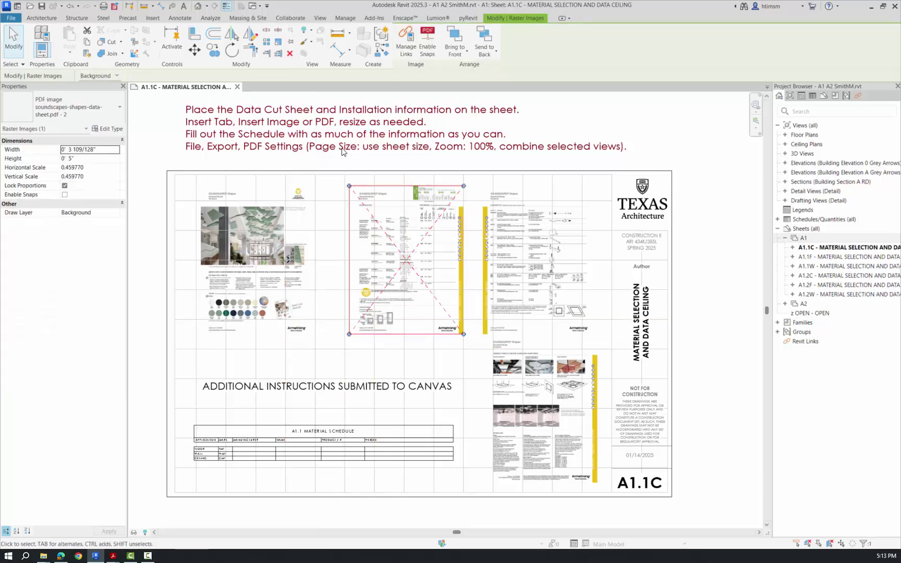
left_click(194, 49)
left_click(404, 349)
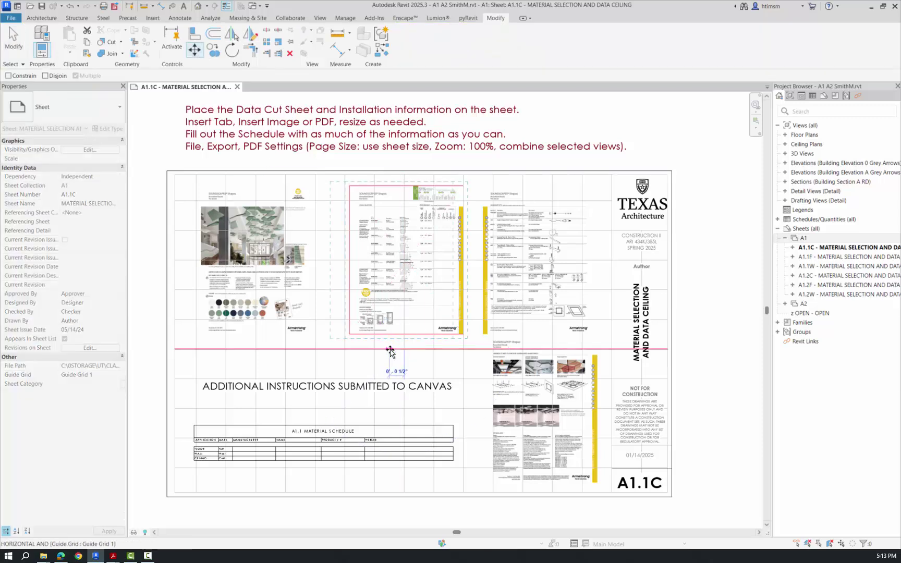
left_click(389, 349)
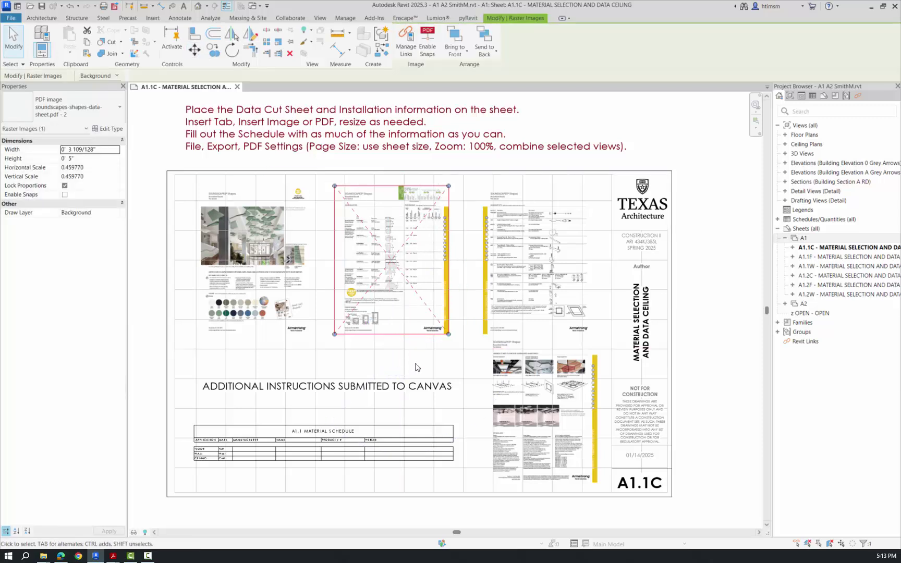
left_click(429, 360)
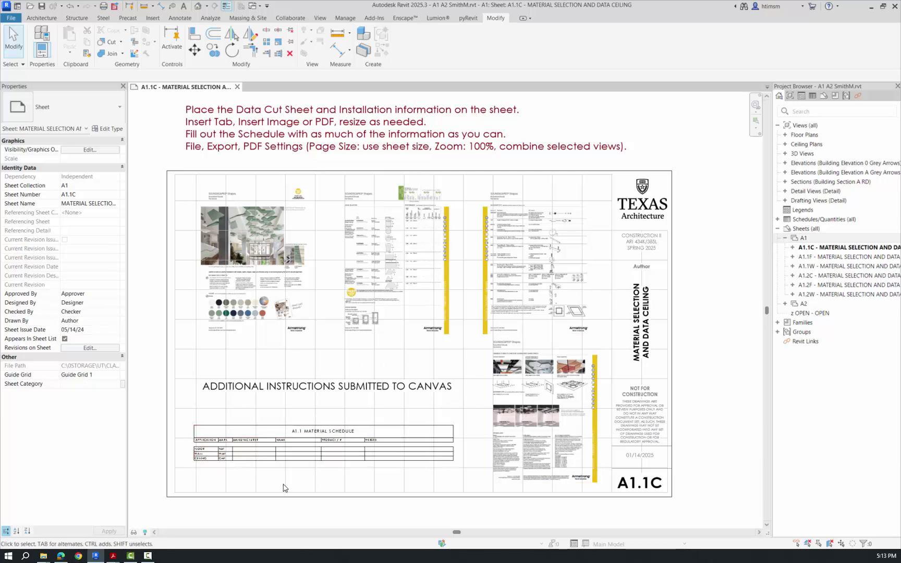
Open the A1.1 MATERIAL SCHEDULE placed on the sheet for editing.
scroll(235, 476, "up", 4)
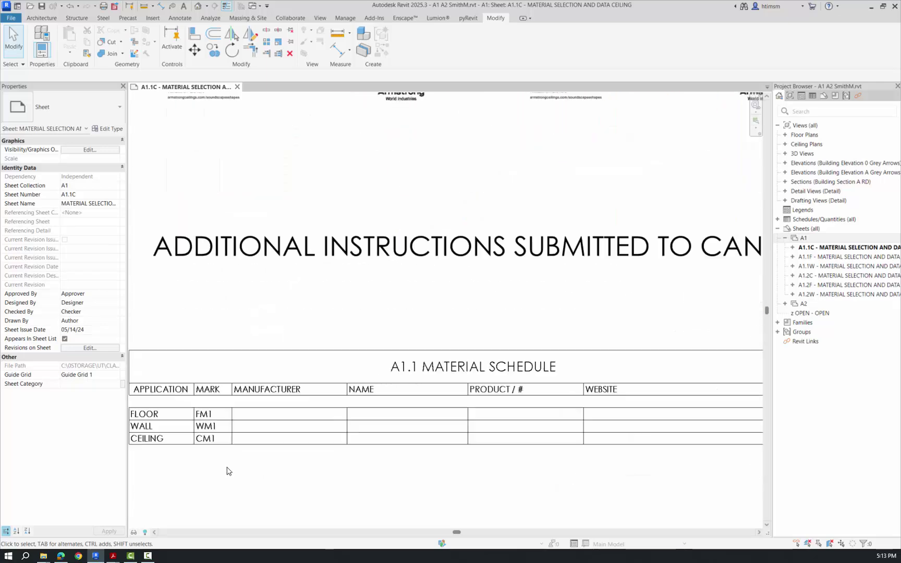
scroll(227, 471, "up", 2)
left_click(250, 434)
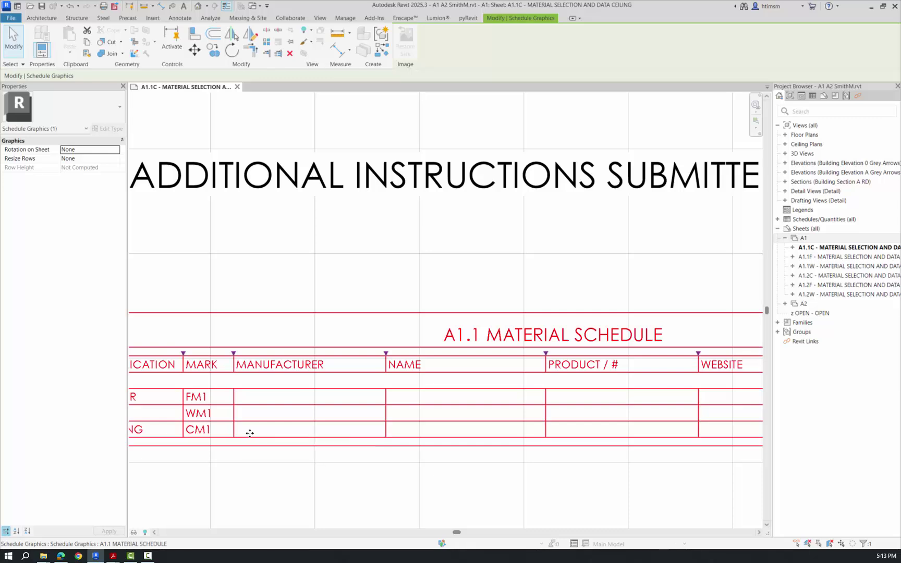
double_click(250, 435)
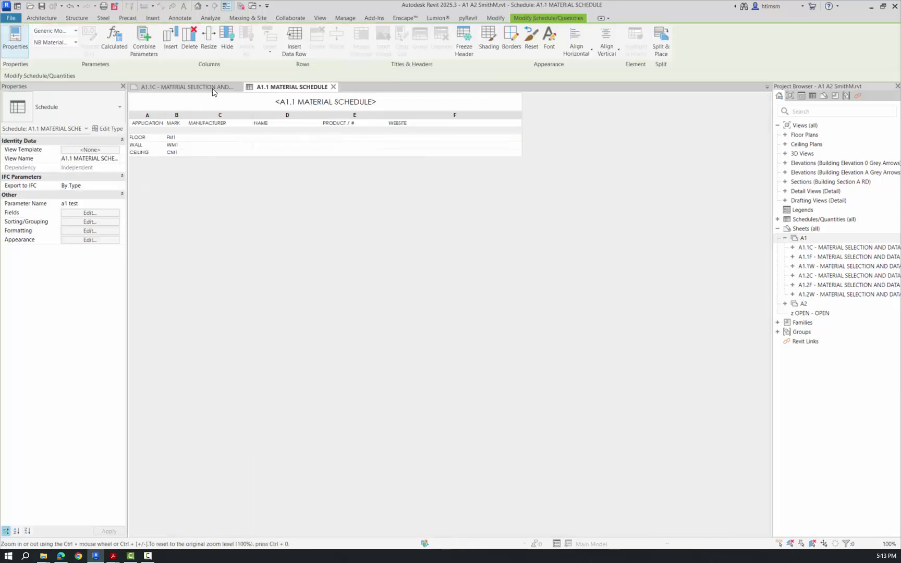
Enter ARMTSRONG as the manufacturer in the CEILING row of the material schedule.
left_click(211, 153)
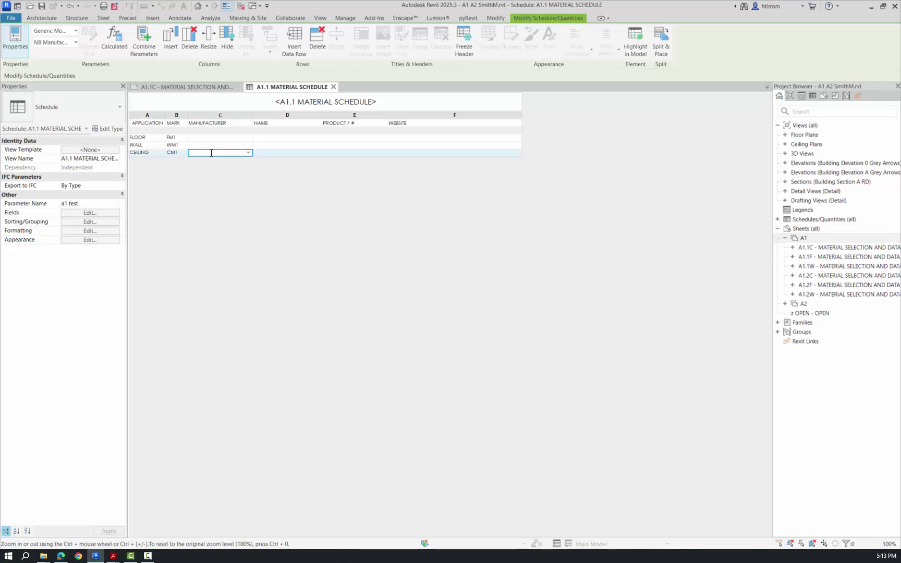
type("A")
type("AR")
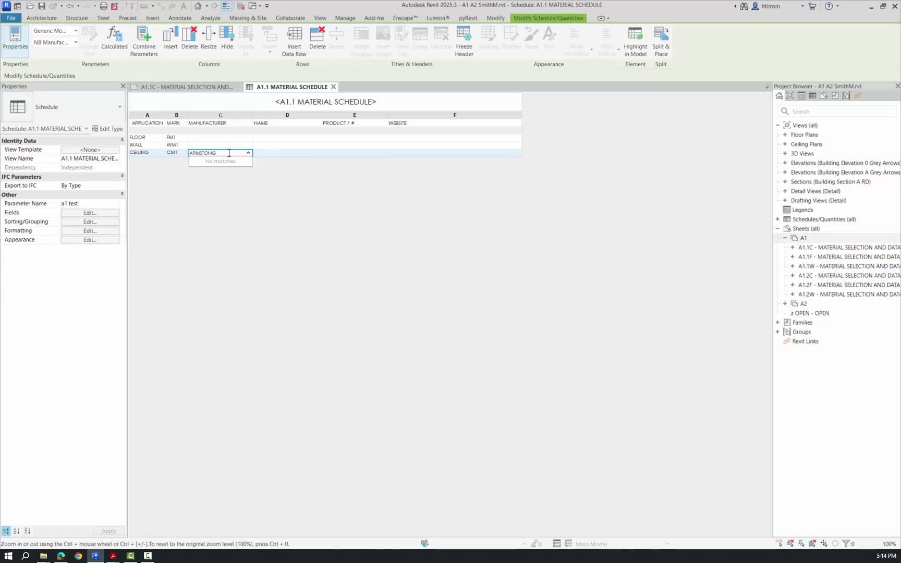
double_click(203, 154)
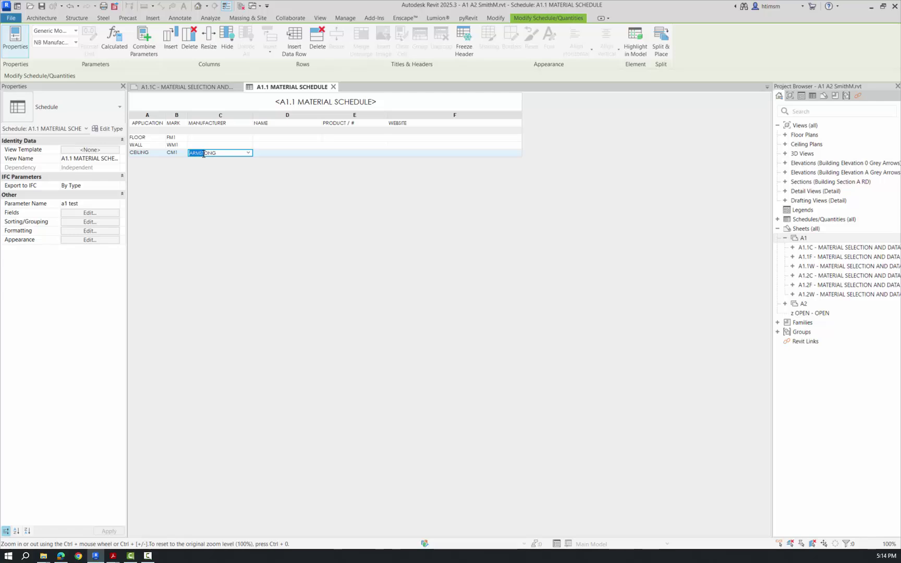
left_click(203, 153)
type("R")
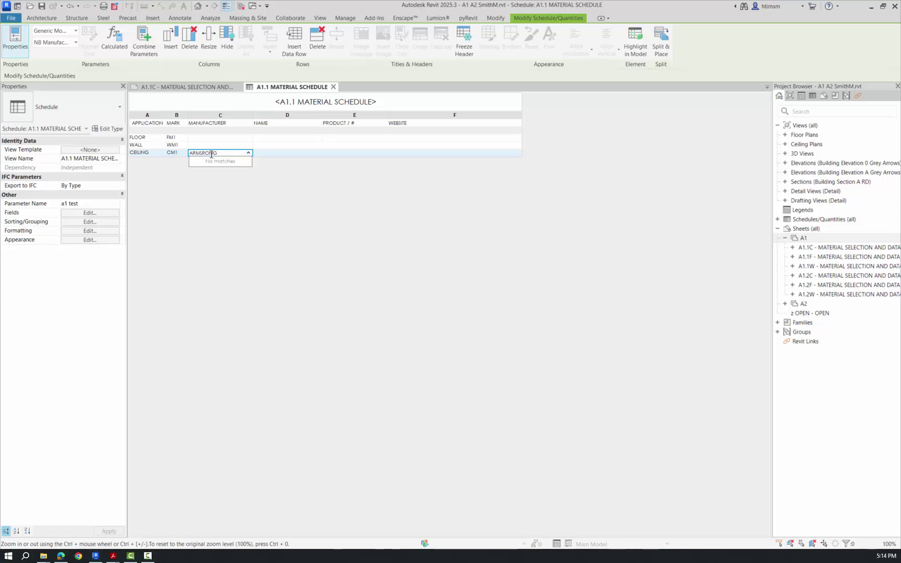
left_click(202, 154)
left_click(201, 154)
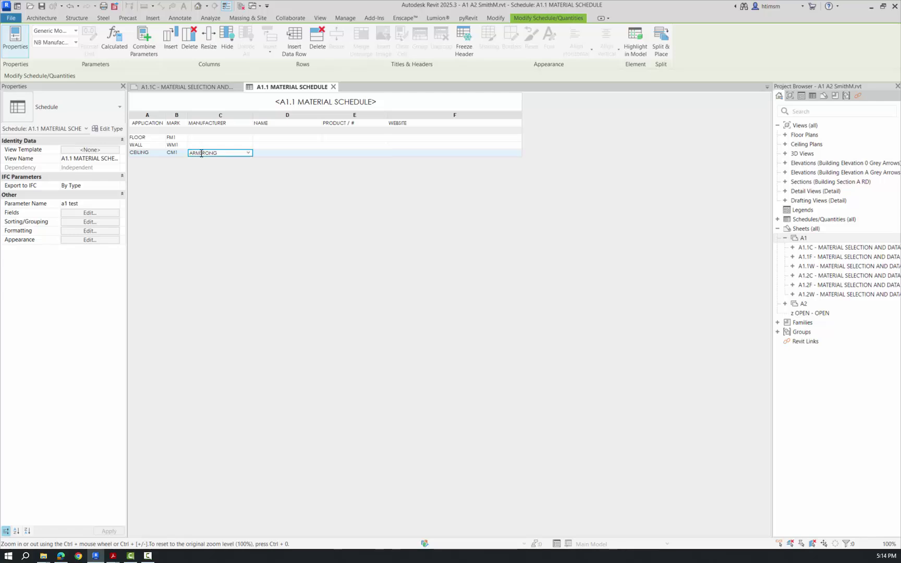
type("T")
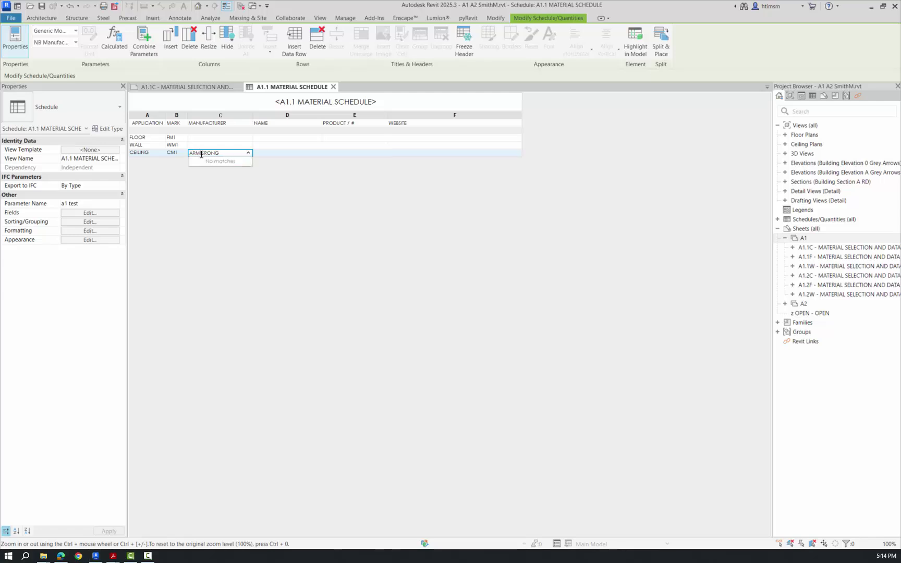
left_click(281, 168)
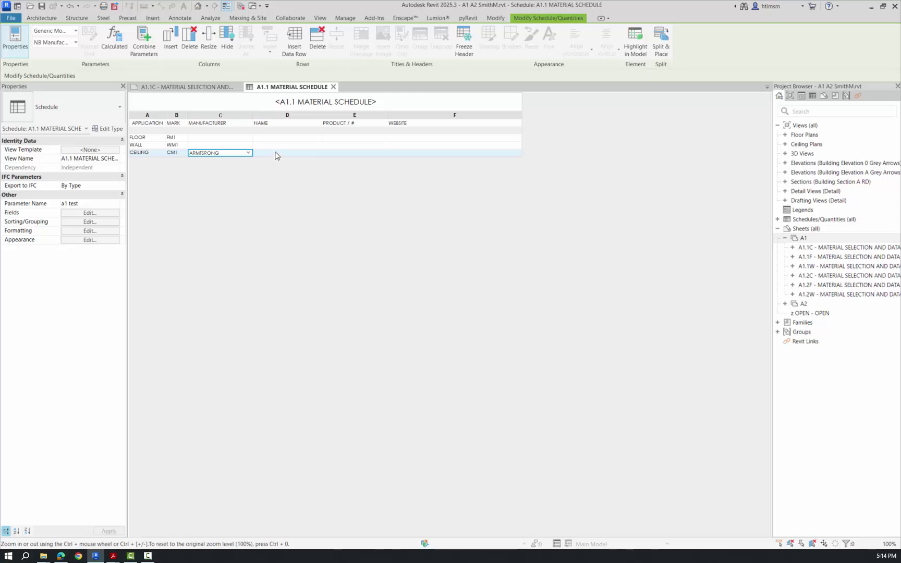
Enter SOUNDSCAPES as the material name in the CEILING row.
left_click(276, 153)
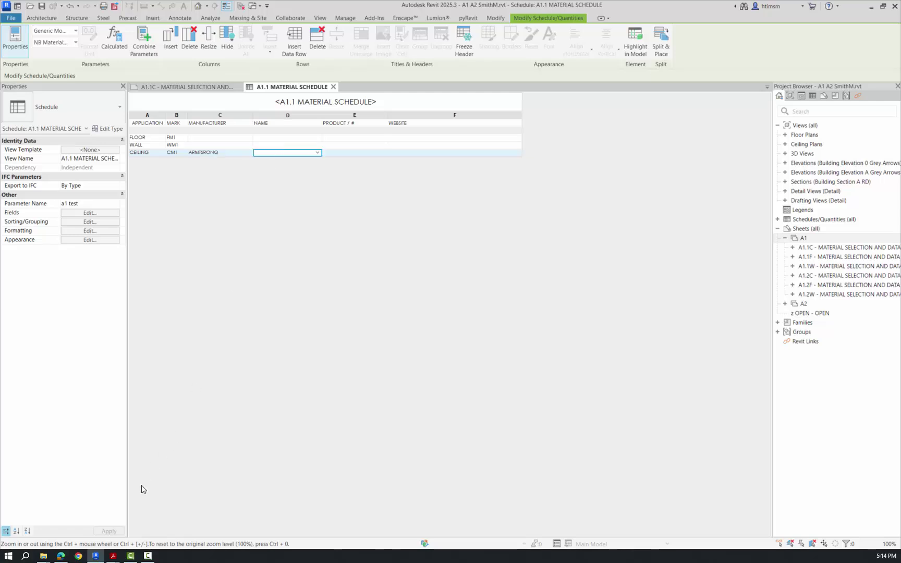
mouse_move(65, 559)
left_click(264, 146)
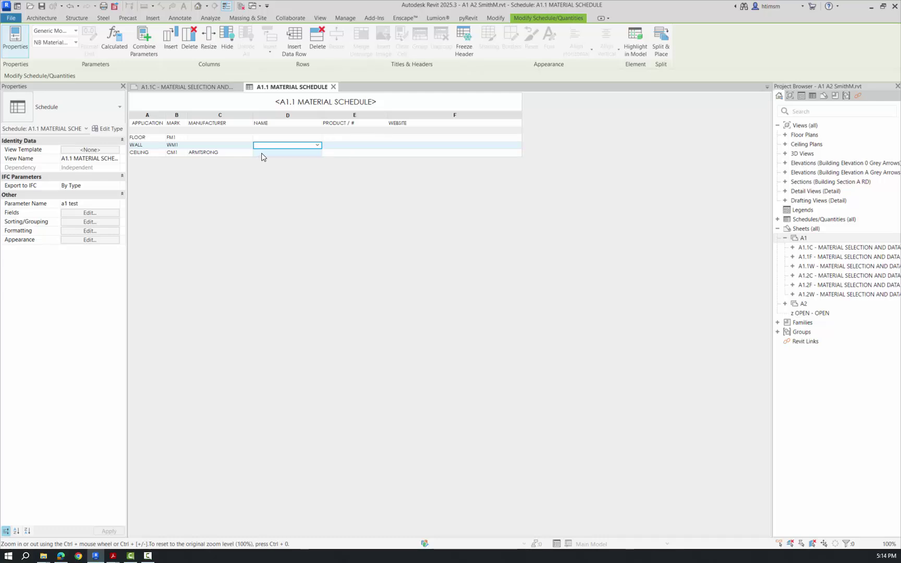
left_click(262, 153)
type("so")
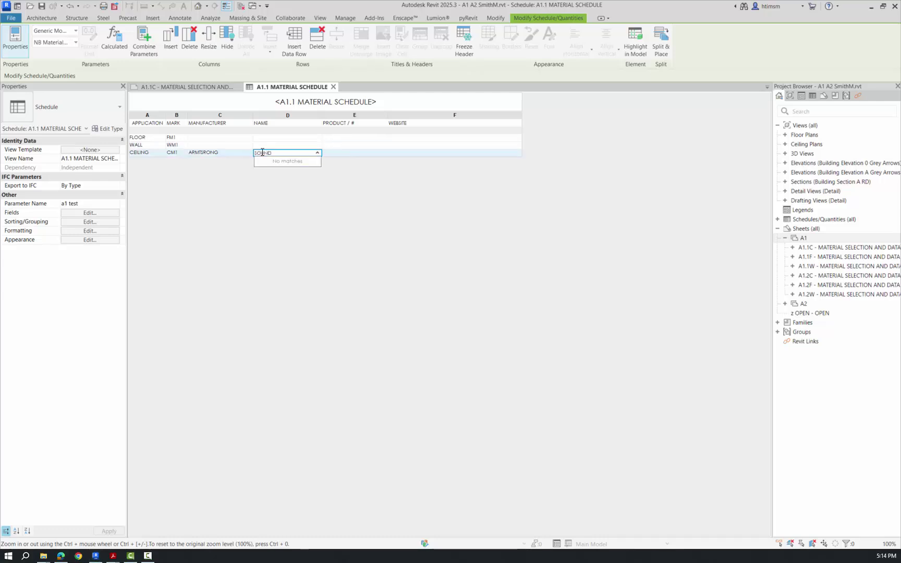
left_click(345, 195)
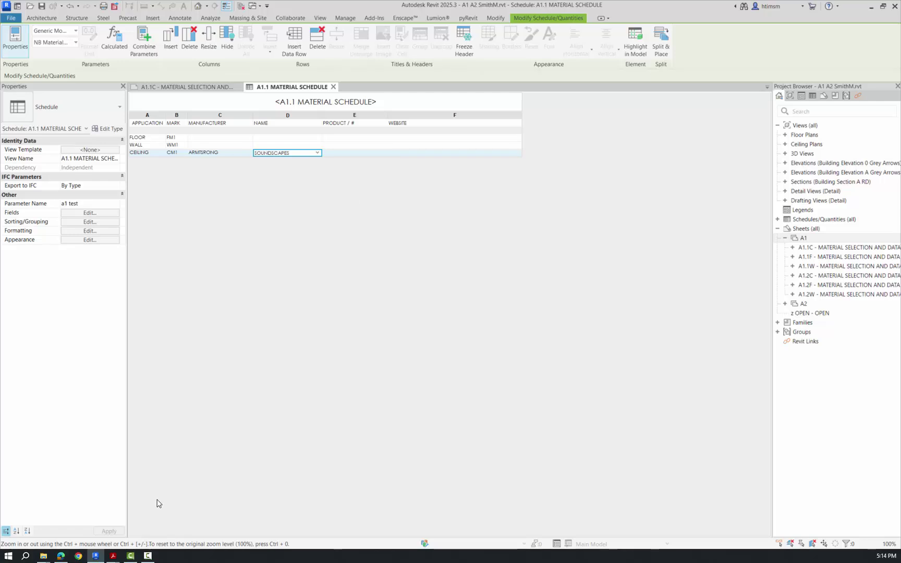
Look up the Fern color code on sheet A1.1C's page 1 data sheet and enter FERN (DFN) as the CEILING row's product number.
left_click(197, 91)
scroll(271, 209, "down", 6)
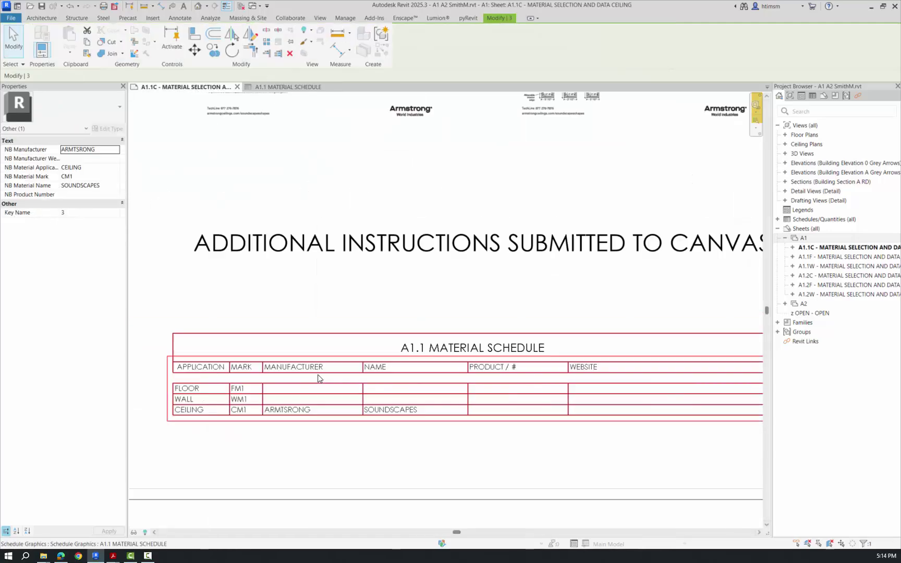
scroll(306, 254, "up", 8)
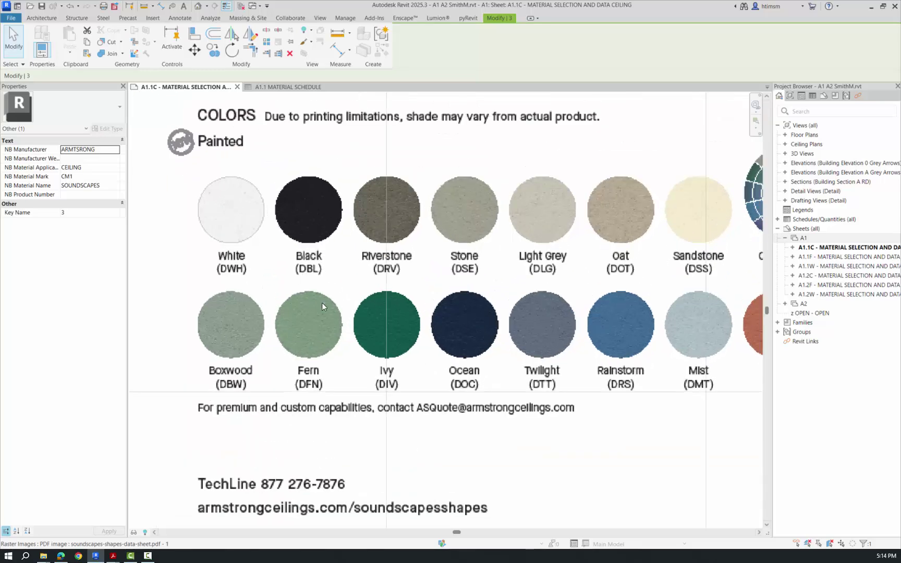
scroll(295, 331, "down", 5)
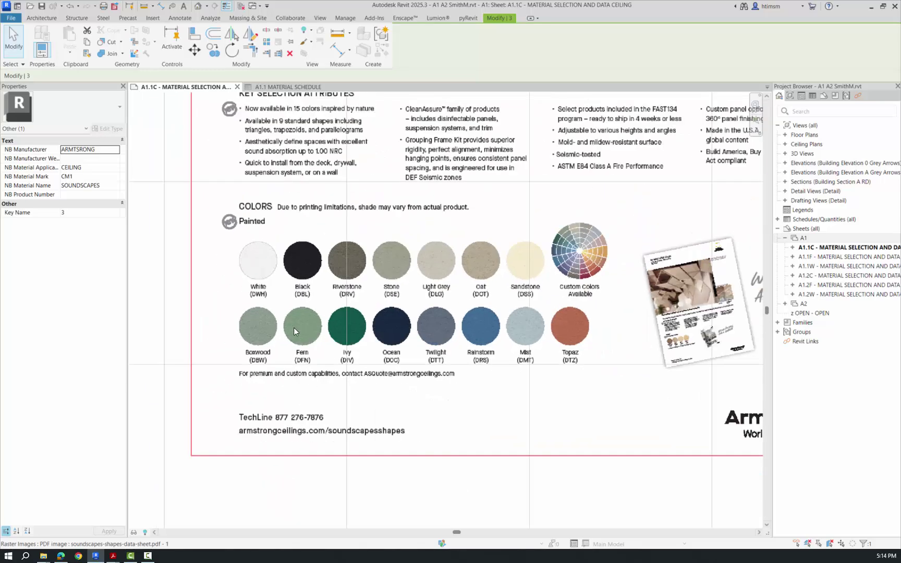
scroll(294, 329, "down", 3)
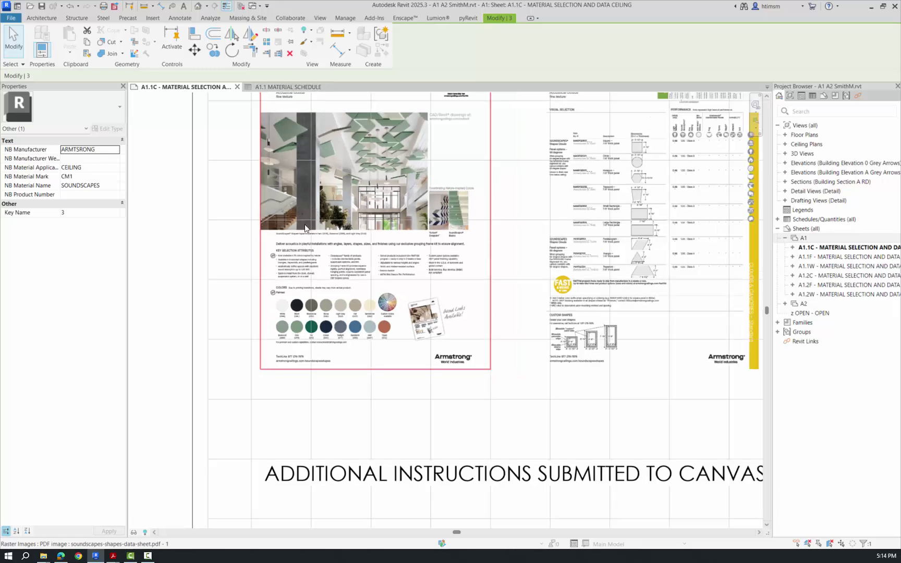
scroll(290, 321, "up", 6)
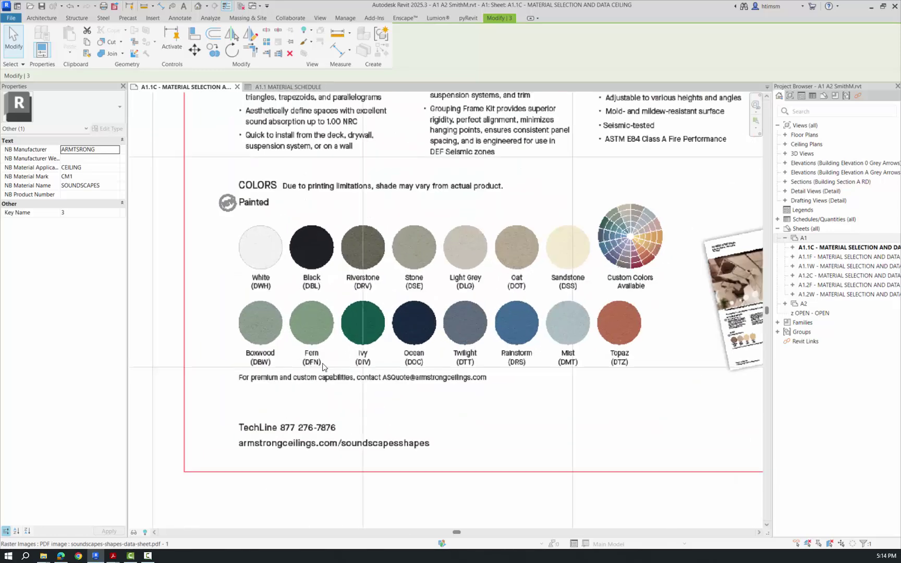
scroll(284, 334, "down", 4)
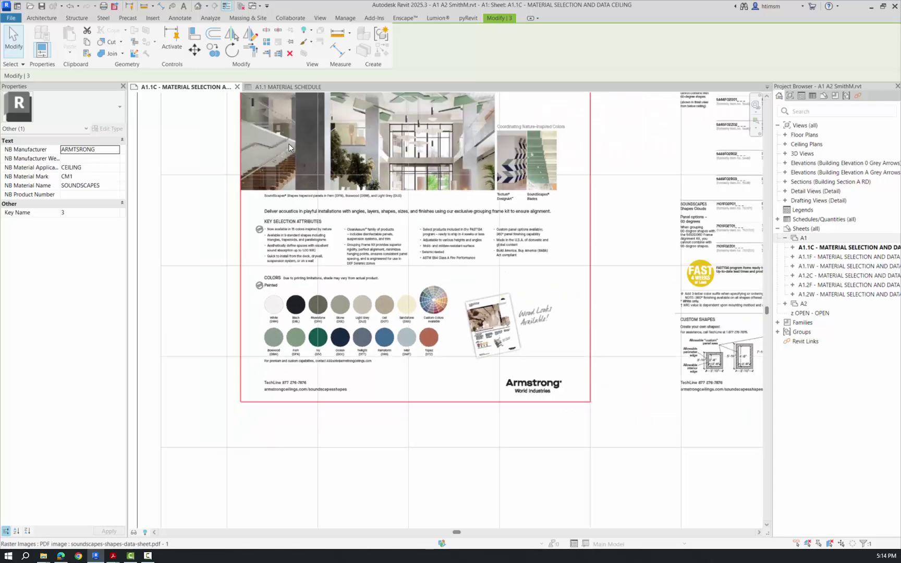
left_click(291, 88)
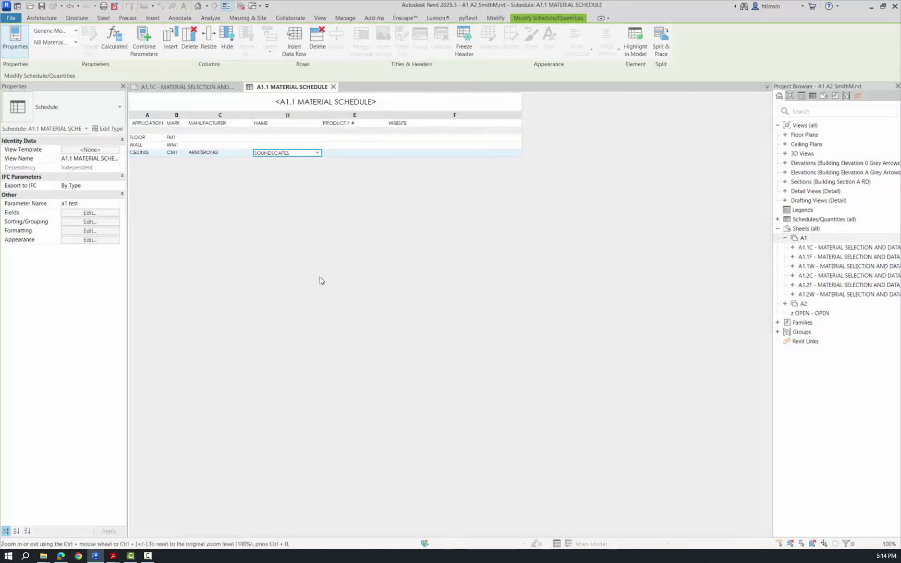
left_click(342, 152)
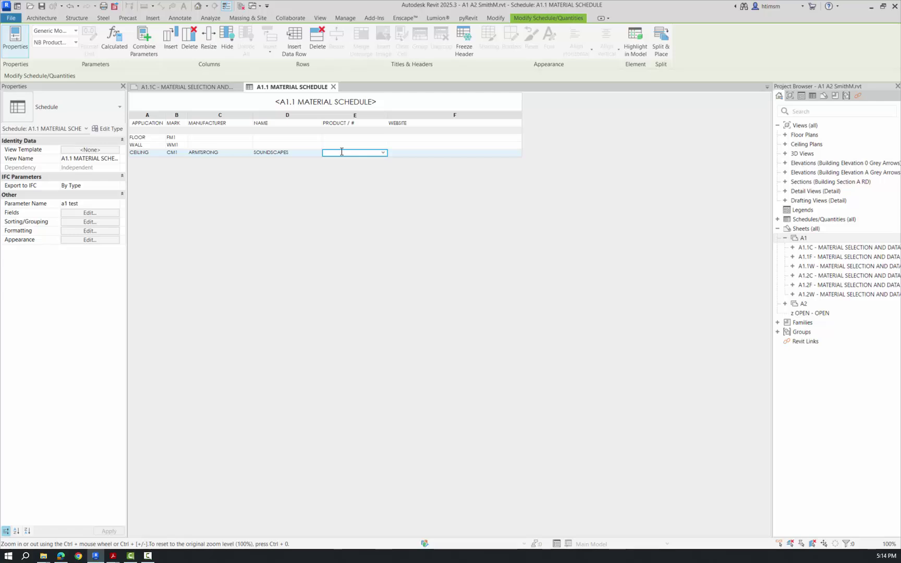
type("F")
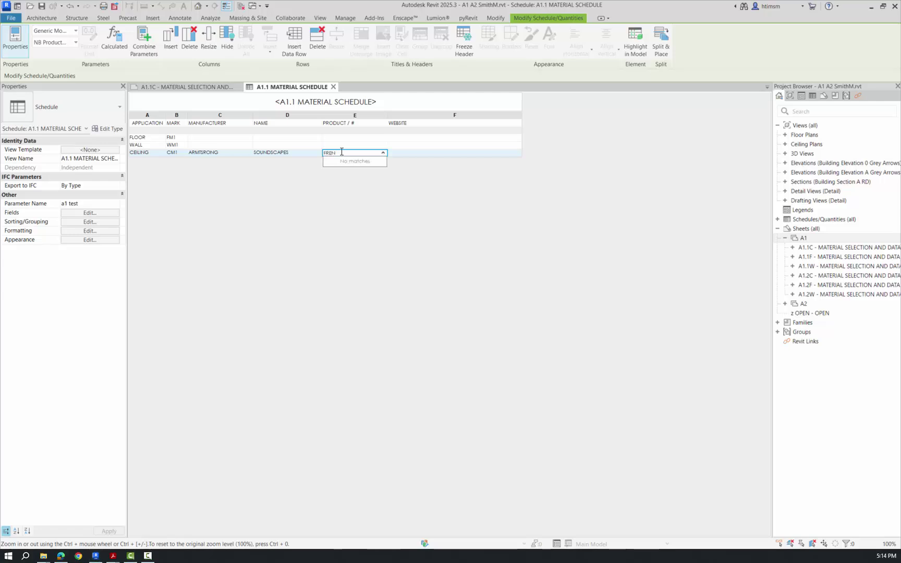
type("ERN (OPEN")
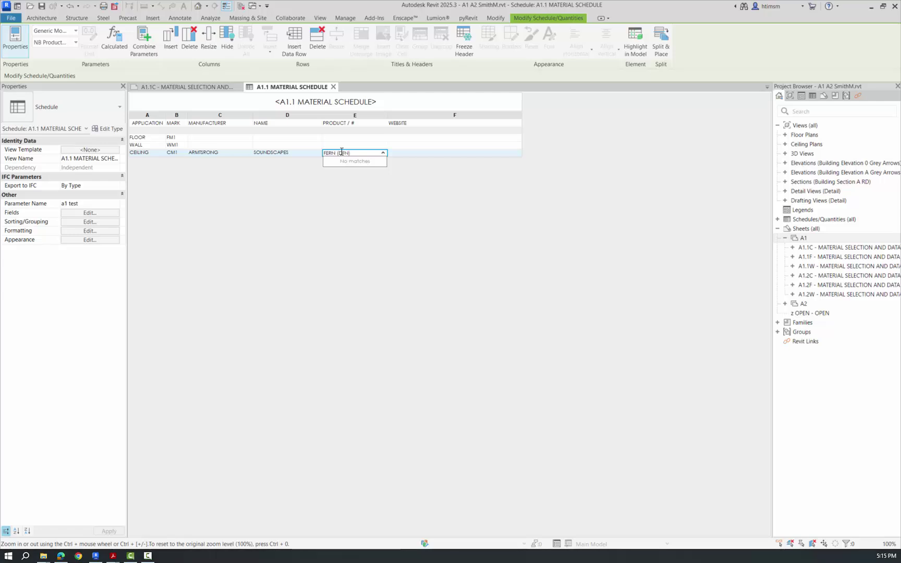
left_click(354, 196)
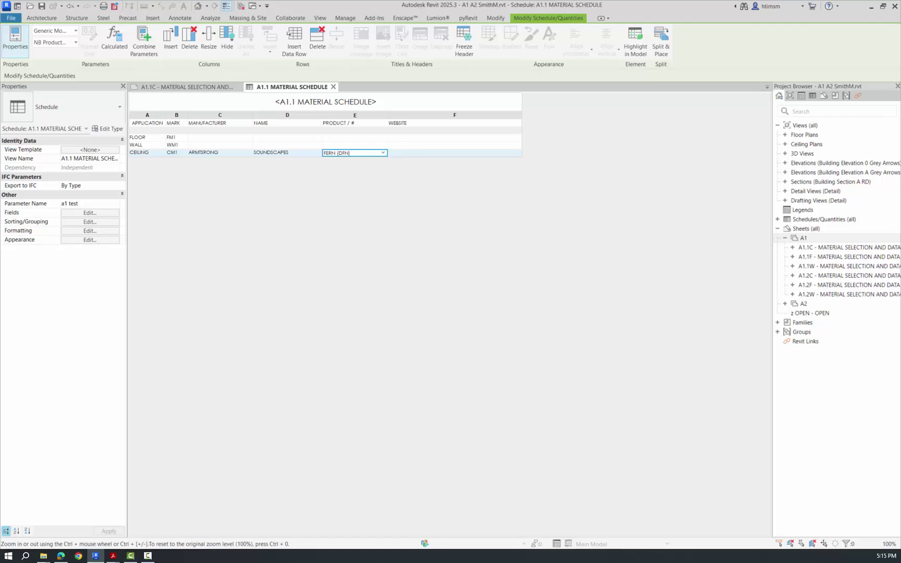
Copy the SOUNDSCAPES Shapes product page address from the web browser into the CEILING row's website cell in the Revit schedule.
mouse_move(62, 556)
left_click(80, 513)
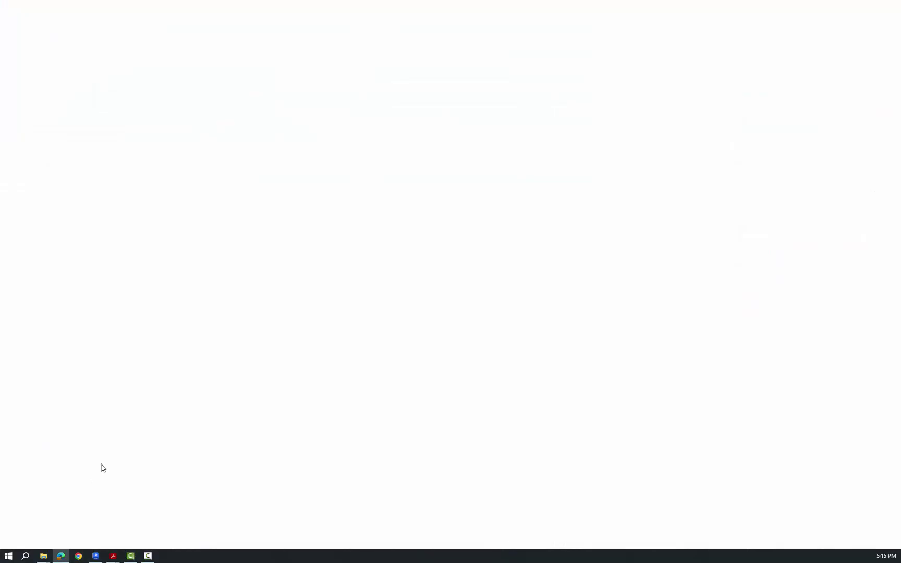
left_click(437, 25)
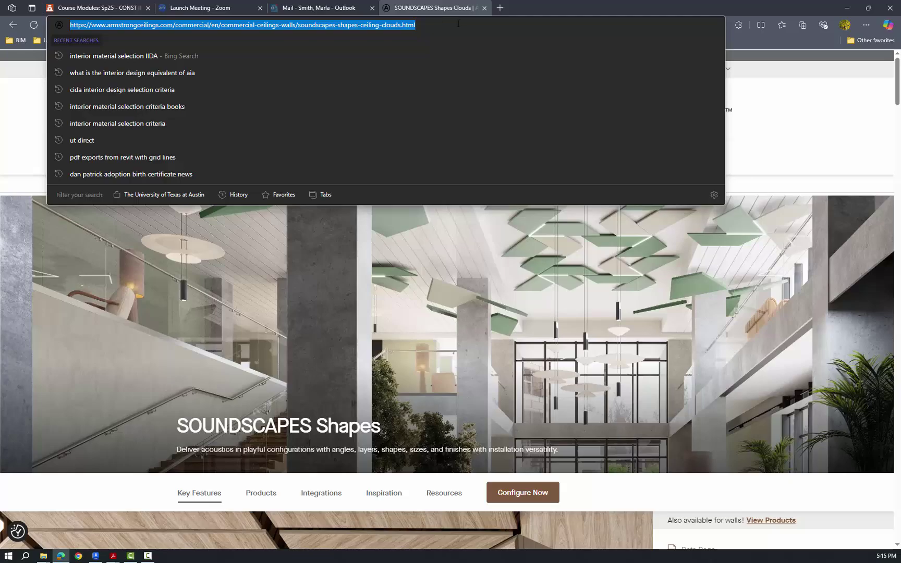
left_click(847, 8)
left_click(404, 153)
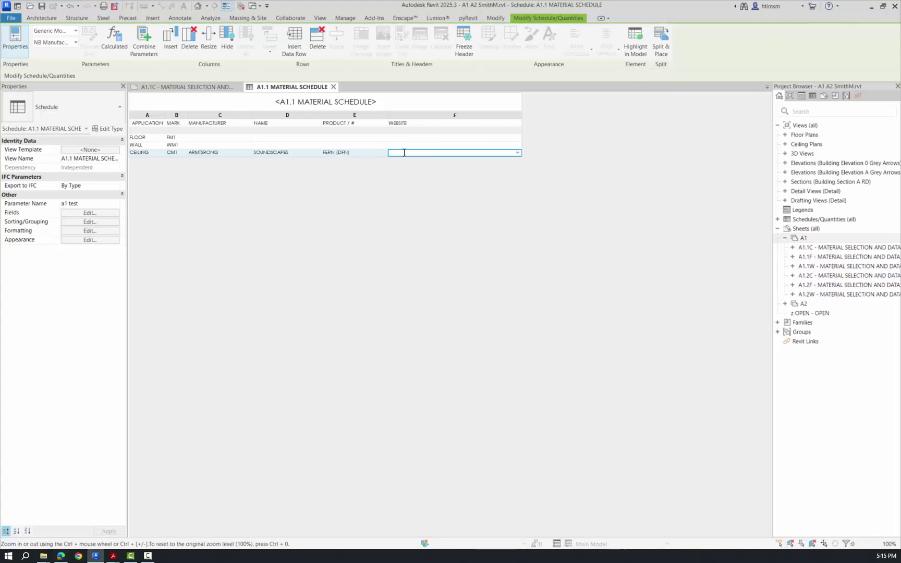
key("ctrl+v")
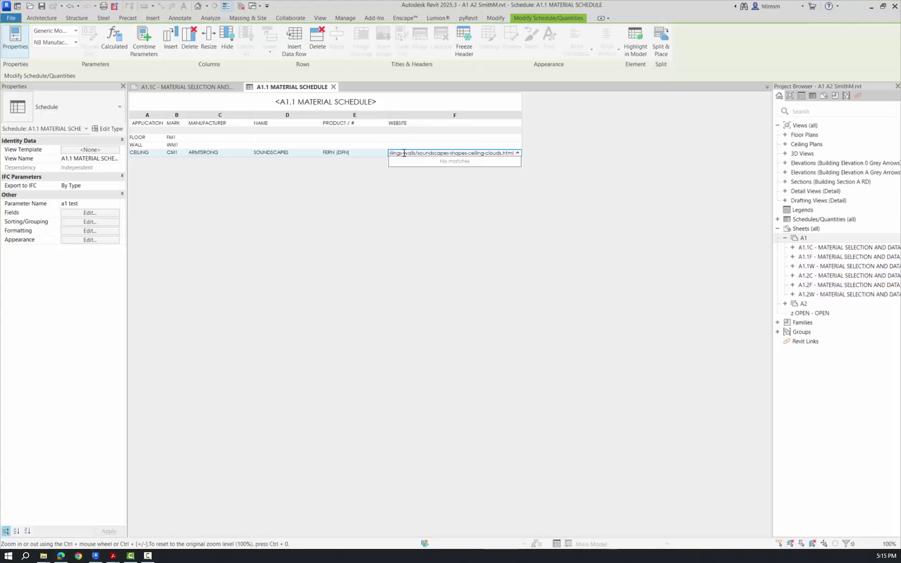
left_click(477, 266)
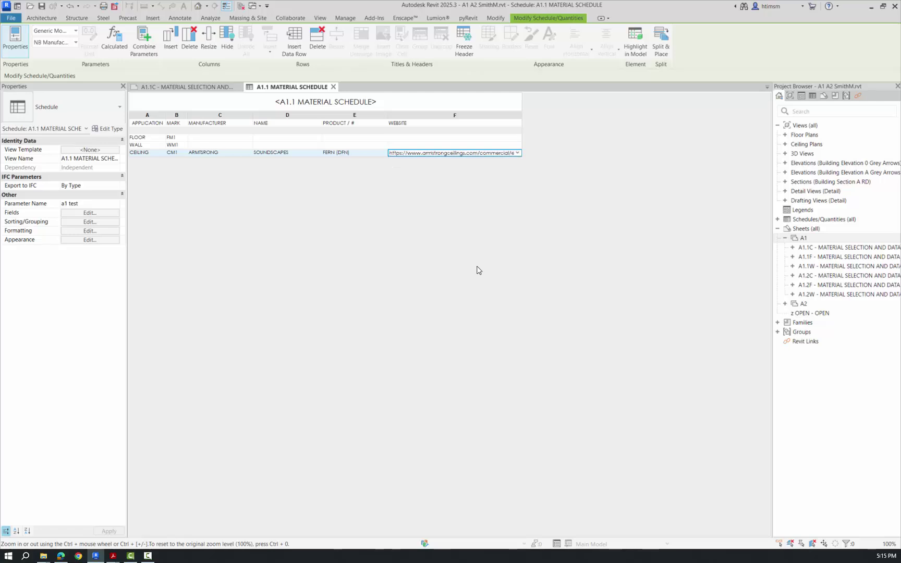
Close the schedule view and widen the website column of the schedule on sheet A1.1C to about the next vertical guide grid line.
left_click(334, 87)
scroll(321, 270, "down", 4)
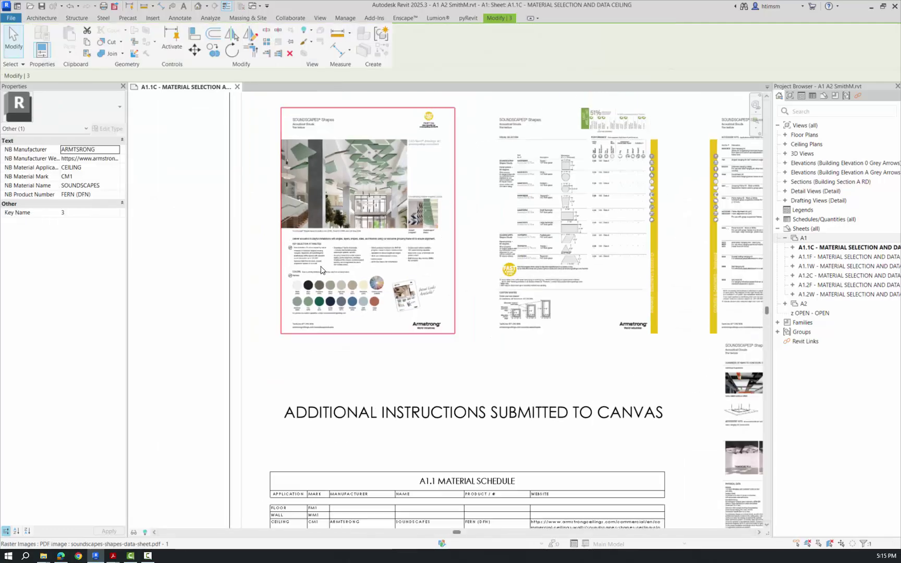
scroll(322, 270, "down", 2)
scroll(434, 476, "up", 1)
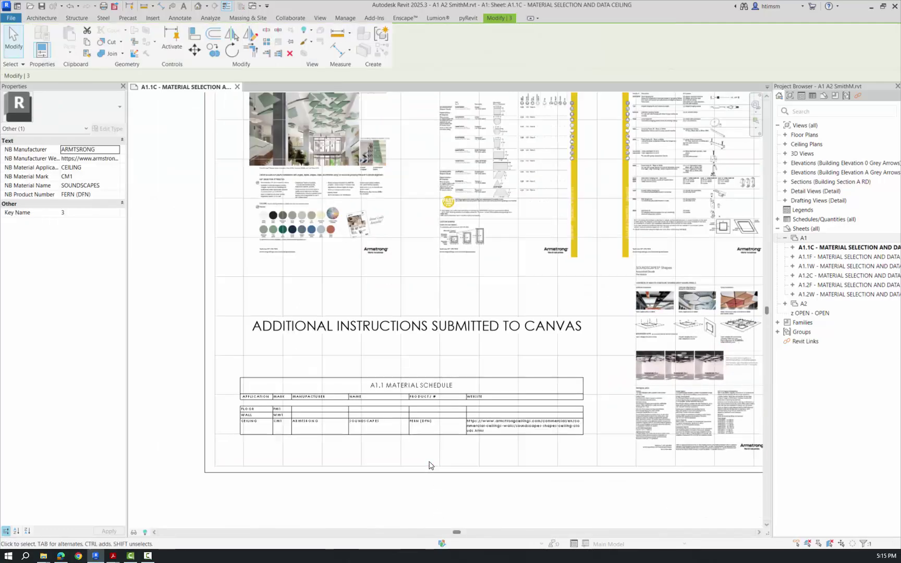
scroll(430, 465, "up", 1)
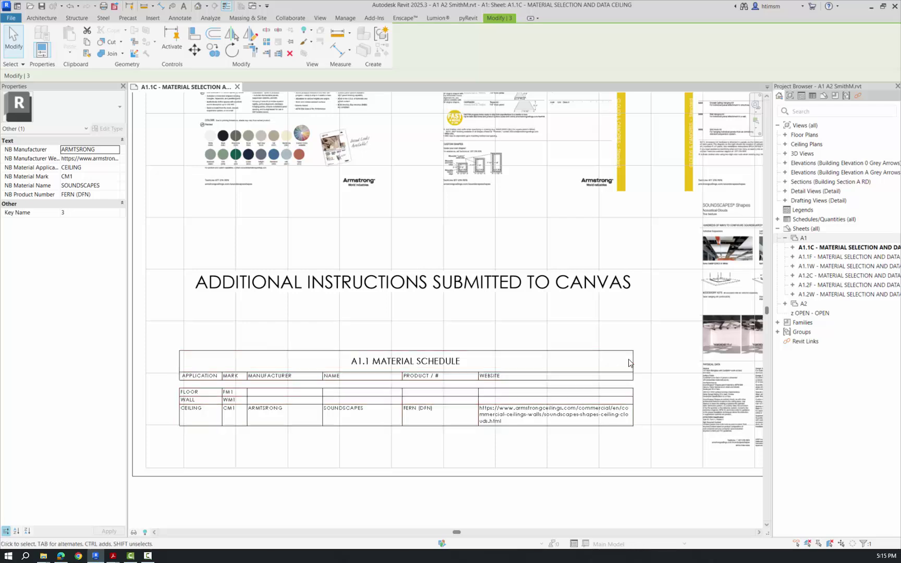
left_click(620, 370)
left_click_drag(636, 370, 655, 369)
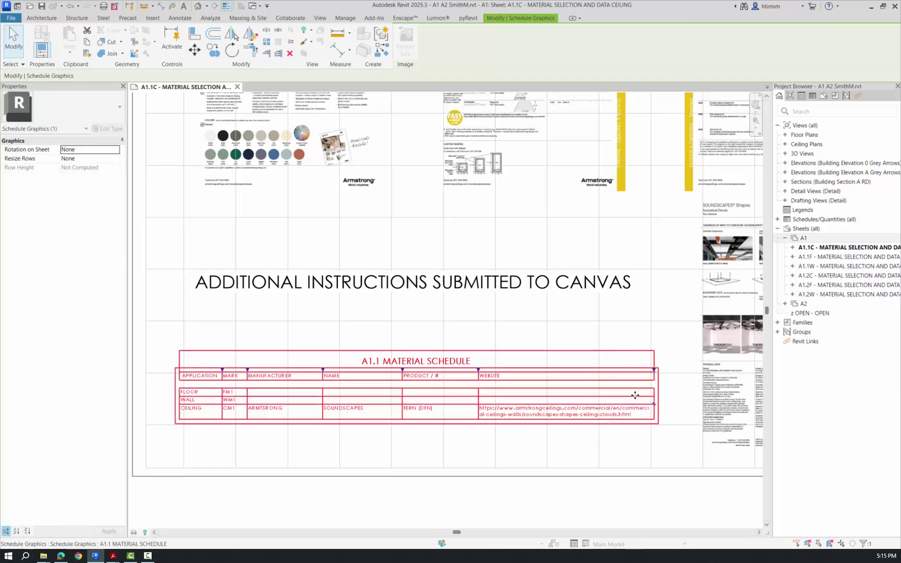
left_click(410, 448)
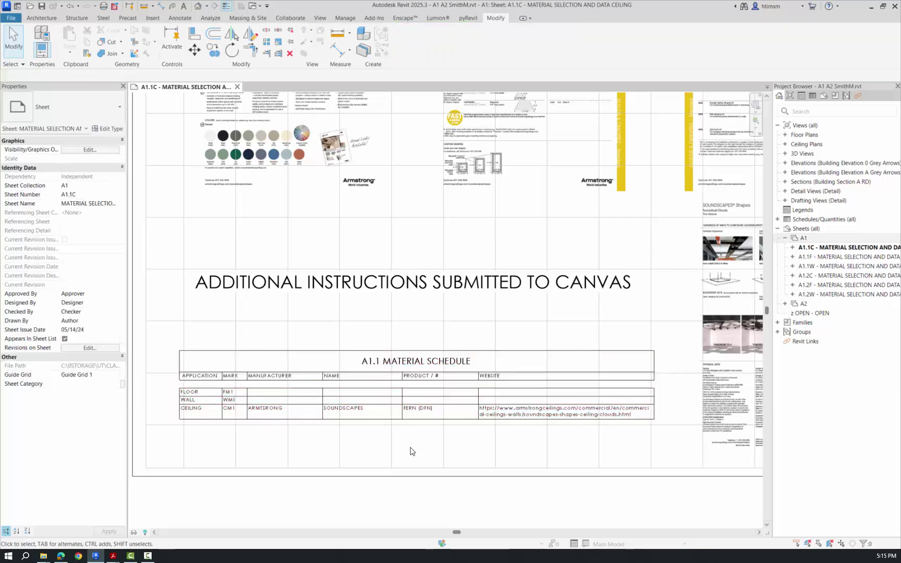